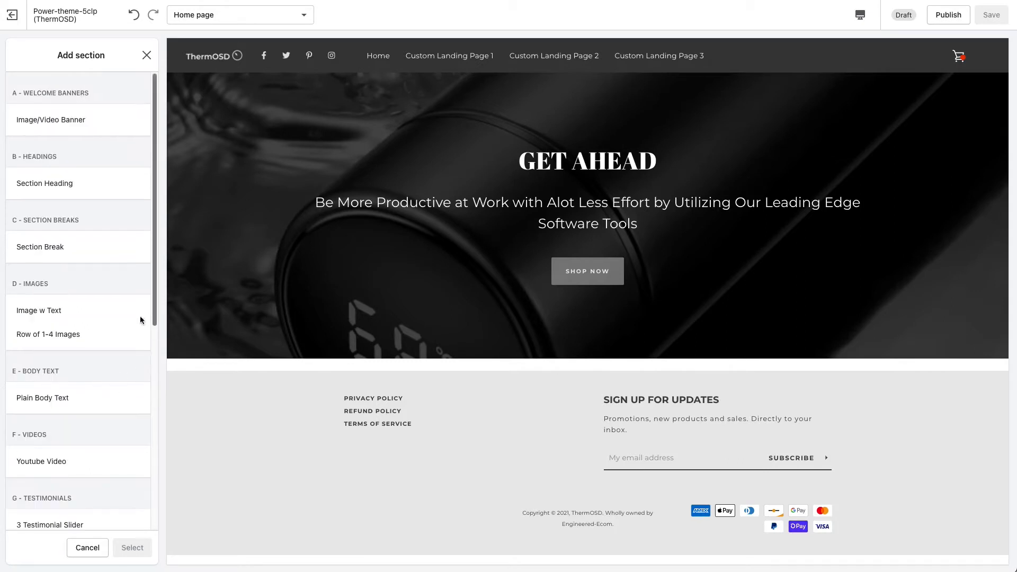
- Load the remaining section types in the section list and find the Value Offers category
scroll(25, 342, down, 5)
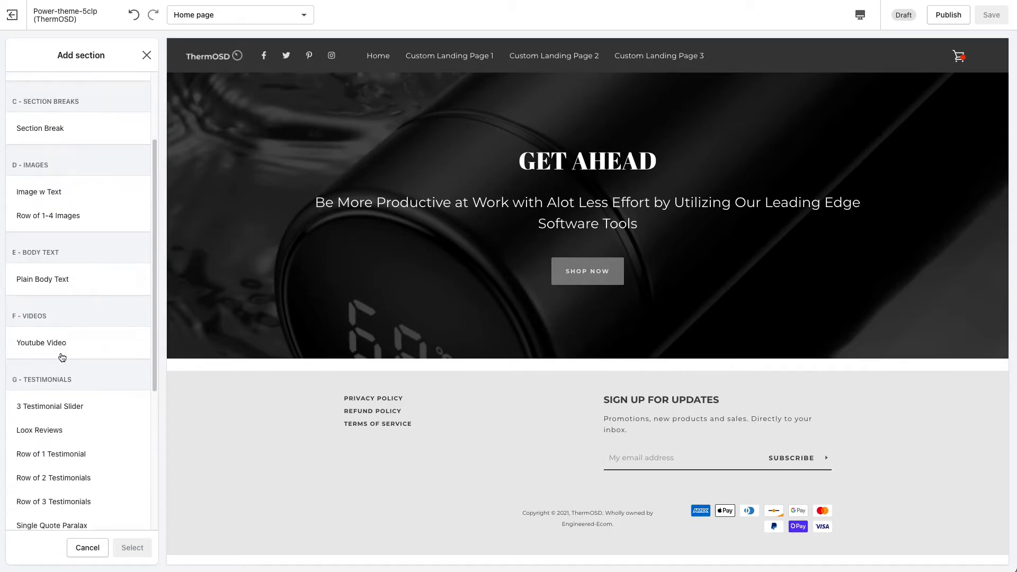
scroll(49, 393, down, 3)
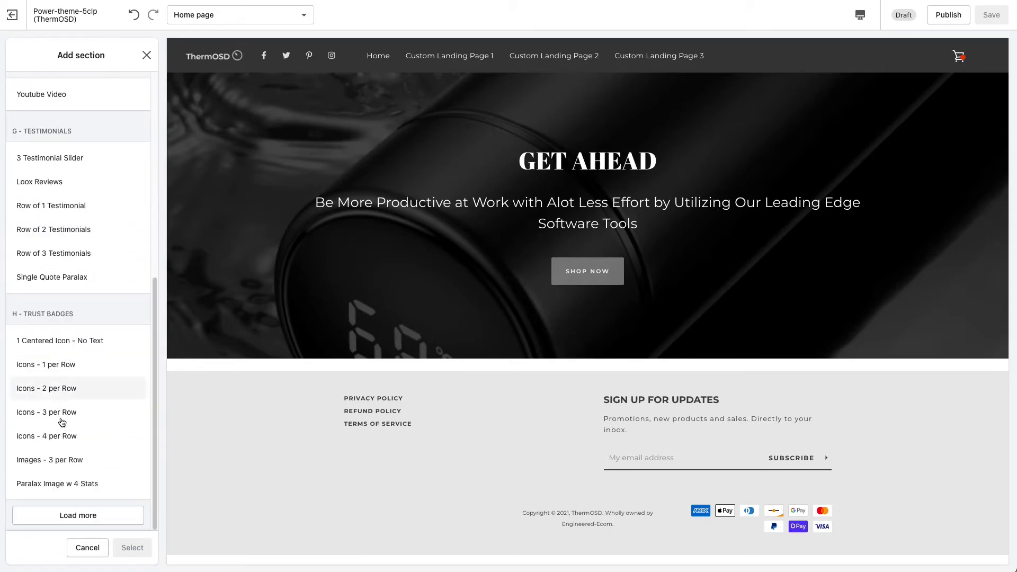
click(72, 517)
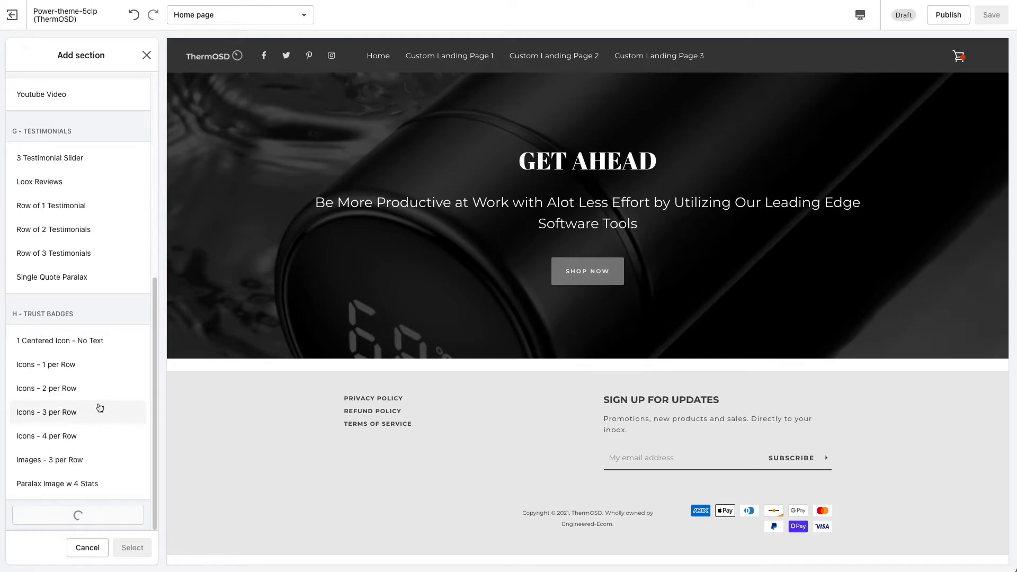
drag(156, 275, 169, 323)
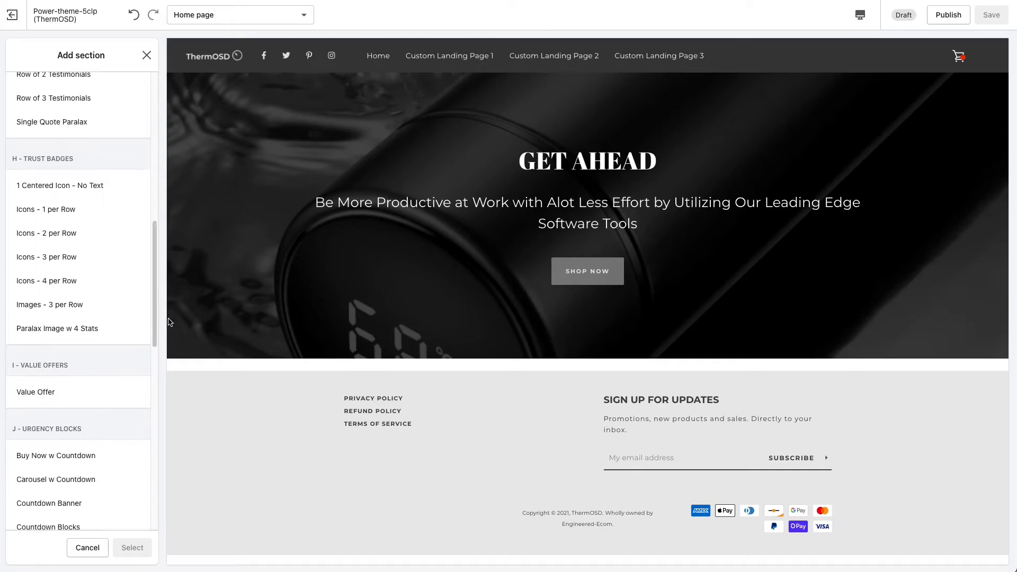
drag(155, 266, 154, 306)
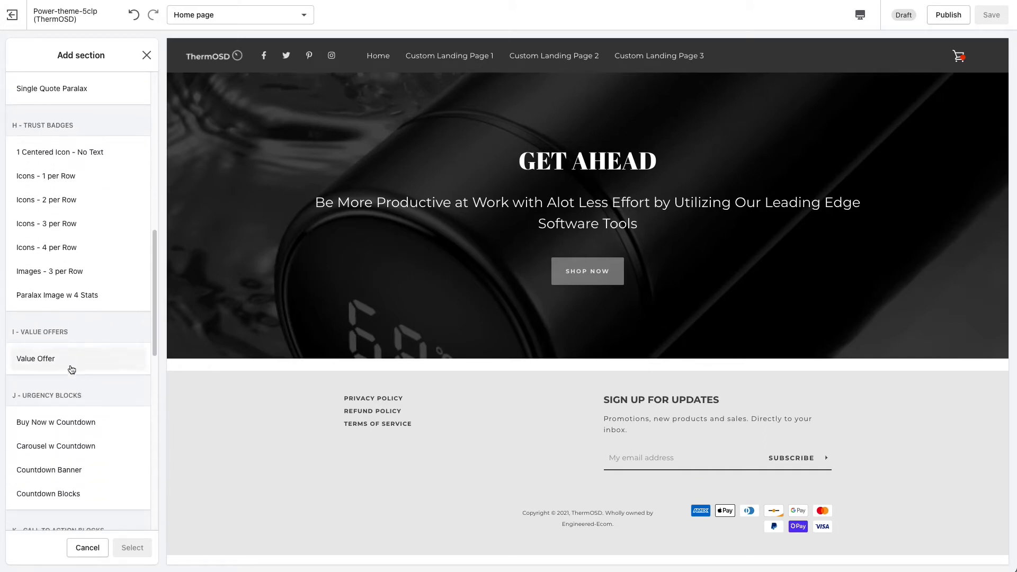
mouse_move(18, 333)
mouse_down()
mouse_move(49, 332)
mouse_move(16, 332)
mouse_move(37, 332)
mouse_up()
click(64, 332)
click(47, 330)
click(59, 332)
click(42, 330)
click(37, 331)
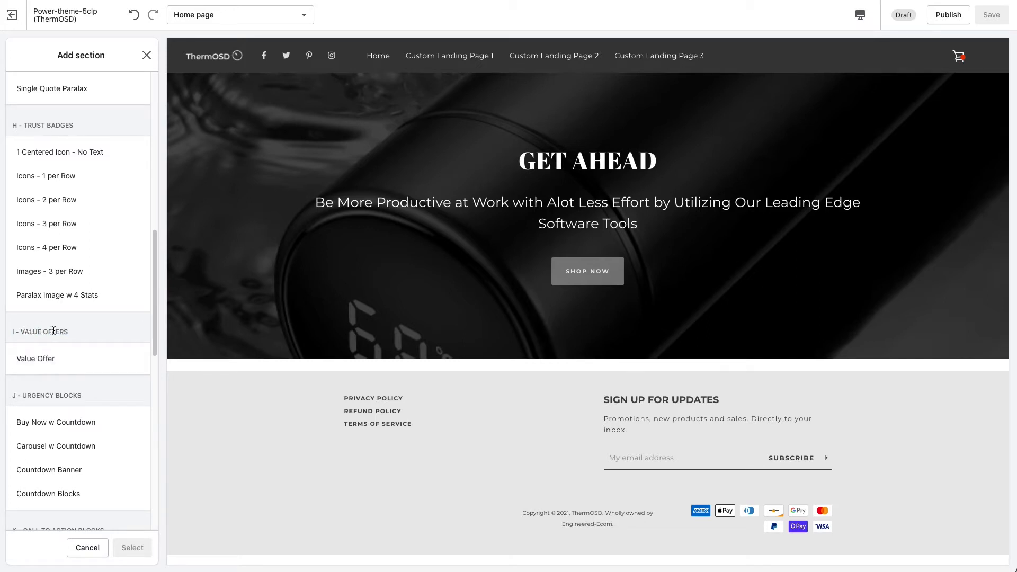
- Add a Value Offer section to the home page and give it three offer blocks
click(67, 363)
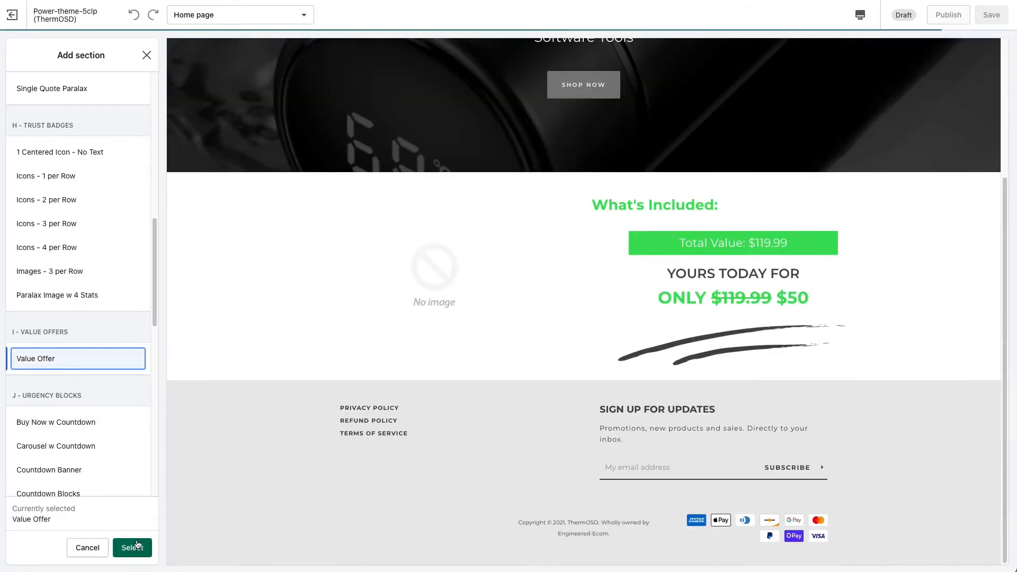
click(131, 547)
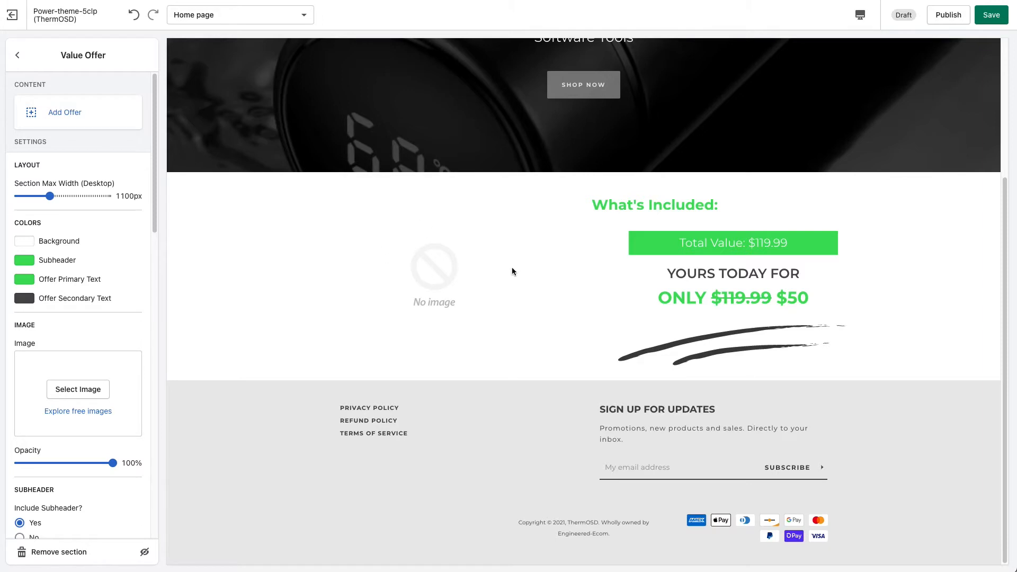
click(98, 112)
click(23, 58)
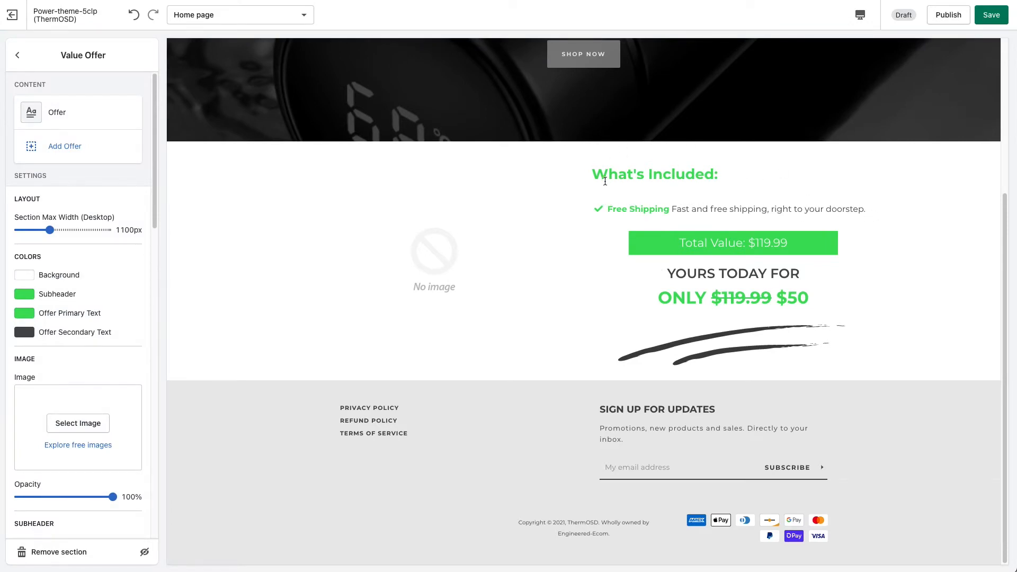
click(77, 148)
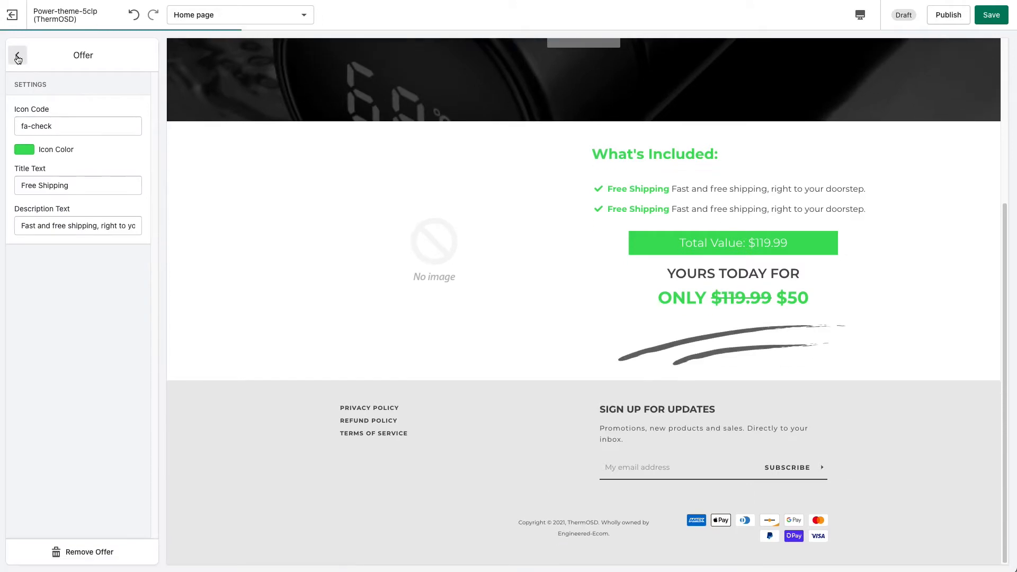
click(18, 56)
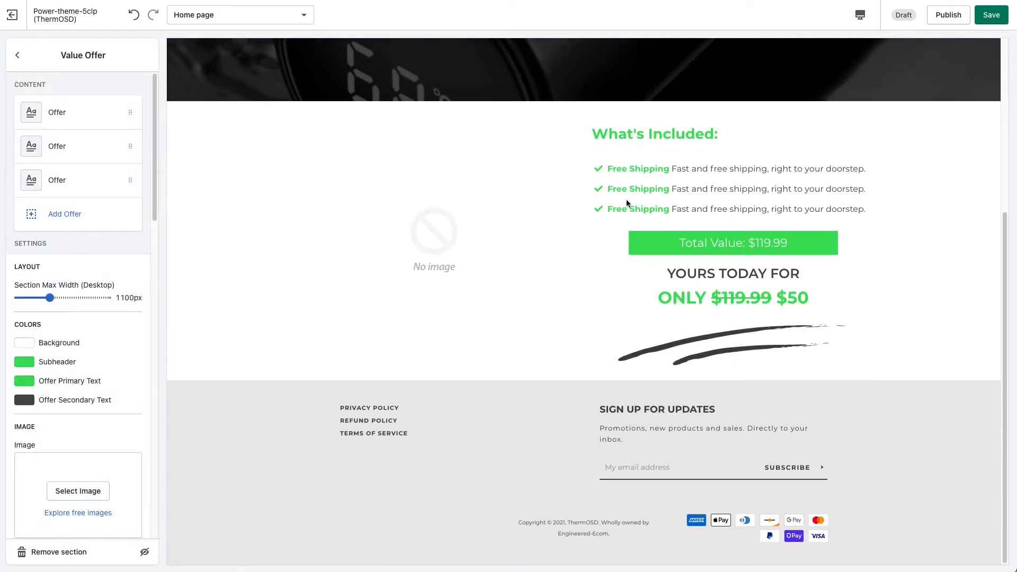
- Review the offer bullet lines and the price text of the Value Offer section in the page preview
drag(622, 209, 716, 210)
click(715, 210)
drag(610, 169, 746, 168)
click(773, 166)
drag(626, 188, 731, 187)
click(684, 200)
drag(753, 299, 792, 305)
click(748, 346)
drag(155, 204, 154, 192)
- Examine the first offer's icon code, title text and description text settings, and return to the section settings
click(80, 116)
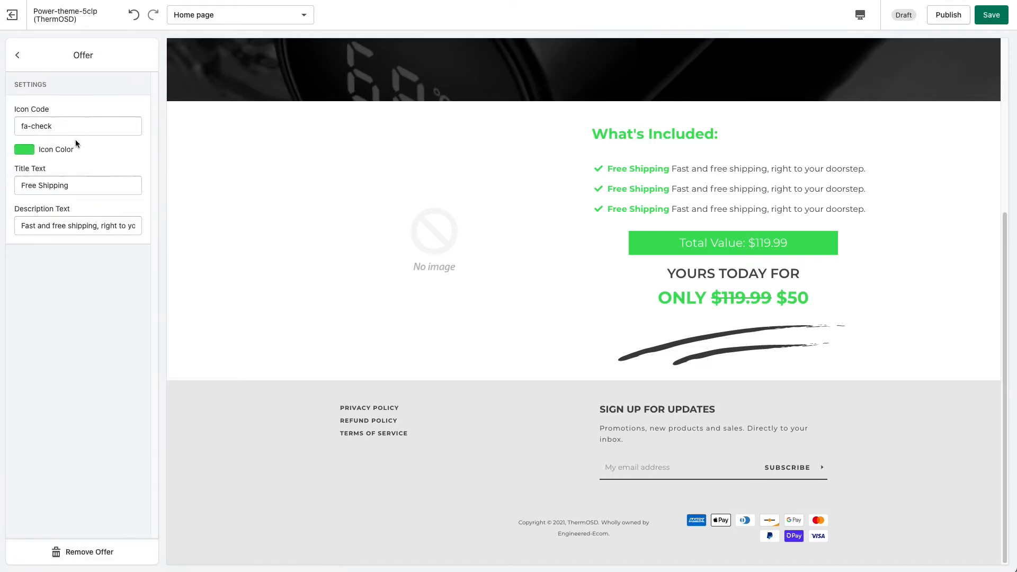
drag(72, 125, 14, 126)
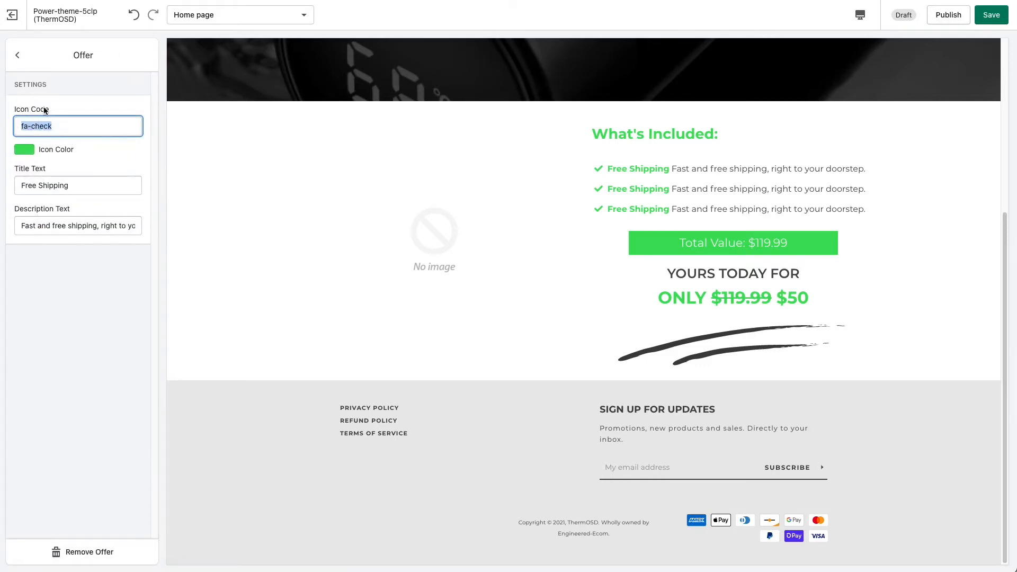
click(57, 126)
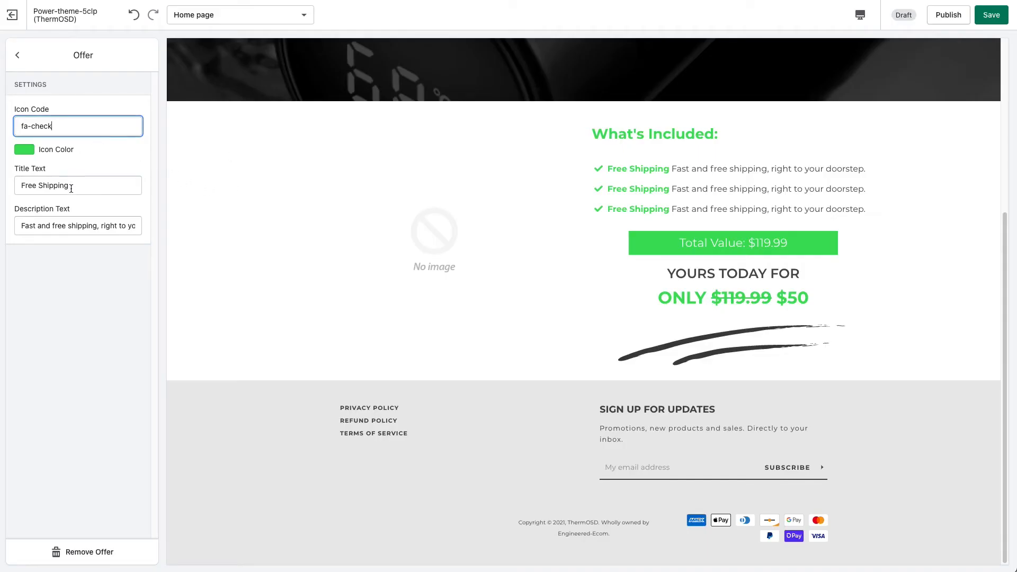
drag(74, 189, 21, 186)
drag(622, 168, 642, 168)
drag(48, 227, 125, 226)
click(125, 227)
click(676, 172)
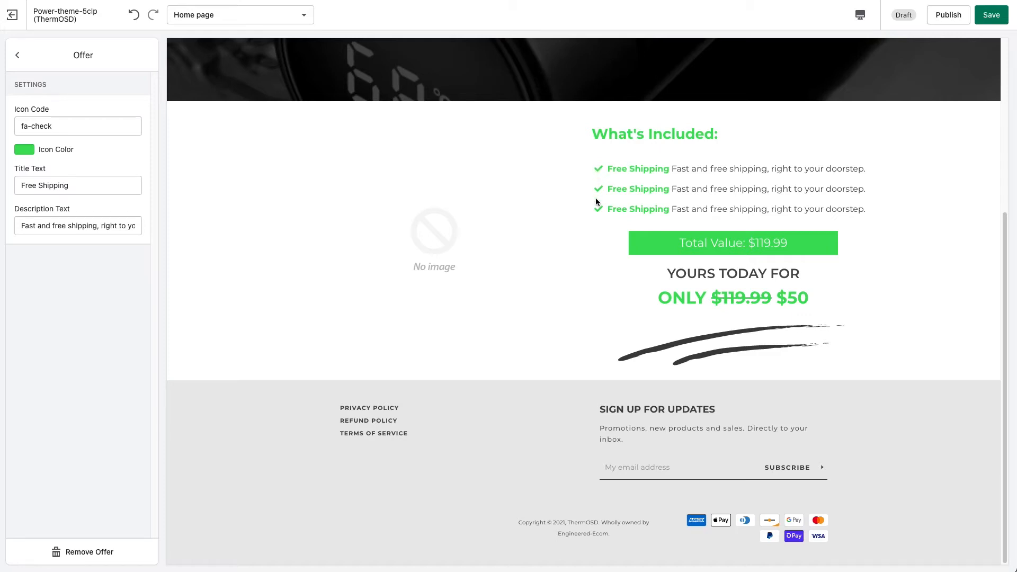
click(17, 55)
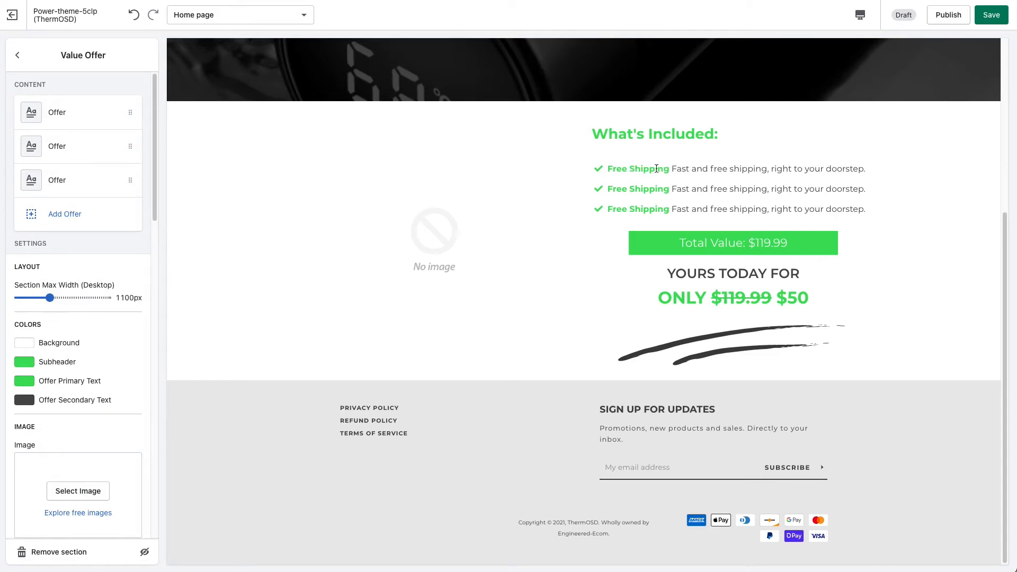
- Set the Value Offer section's offer primary text color to red
drag(692, 169, 820, 170)
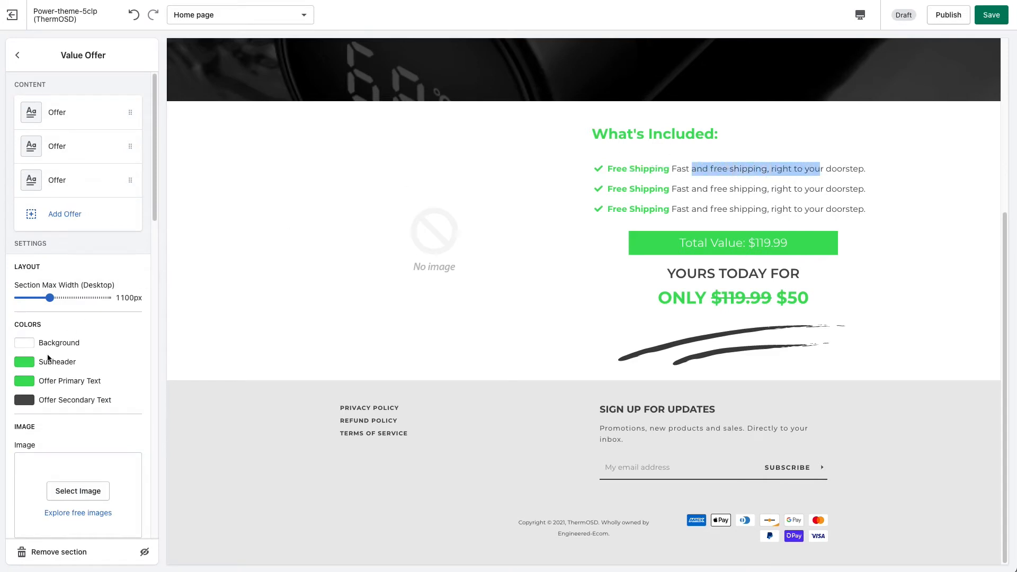
click(707, 208)
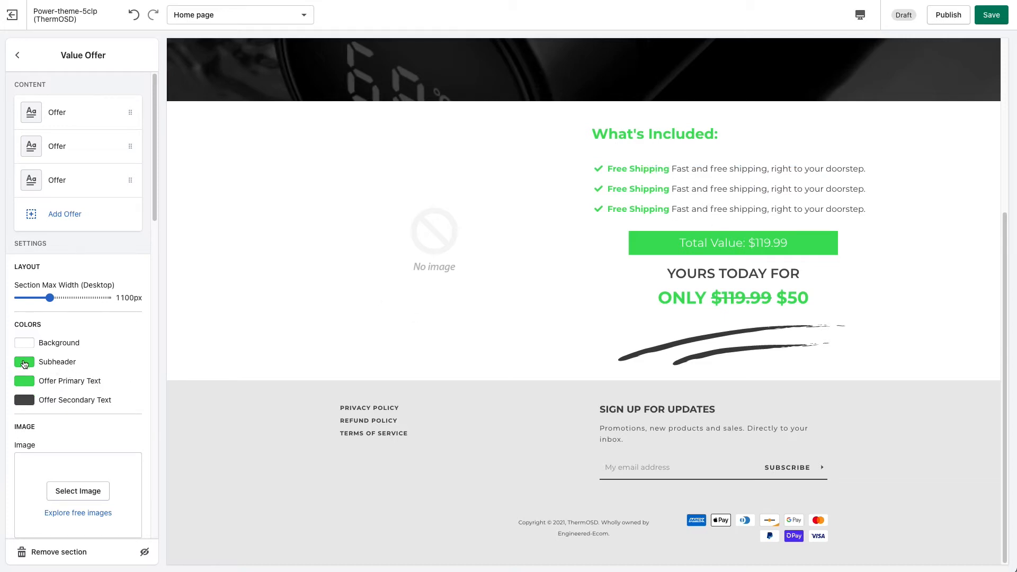
drag(595, 133, 738, 141)
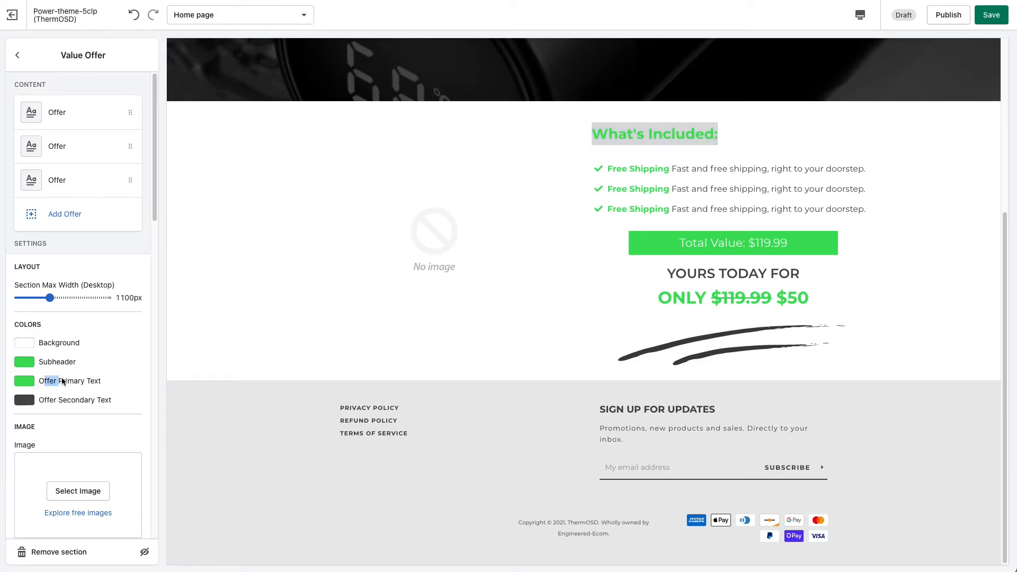
click(25, 382)
drag(103, 193, 114, 169)
click(88, 168)
click(135, 242)
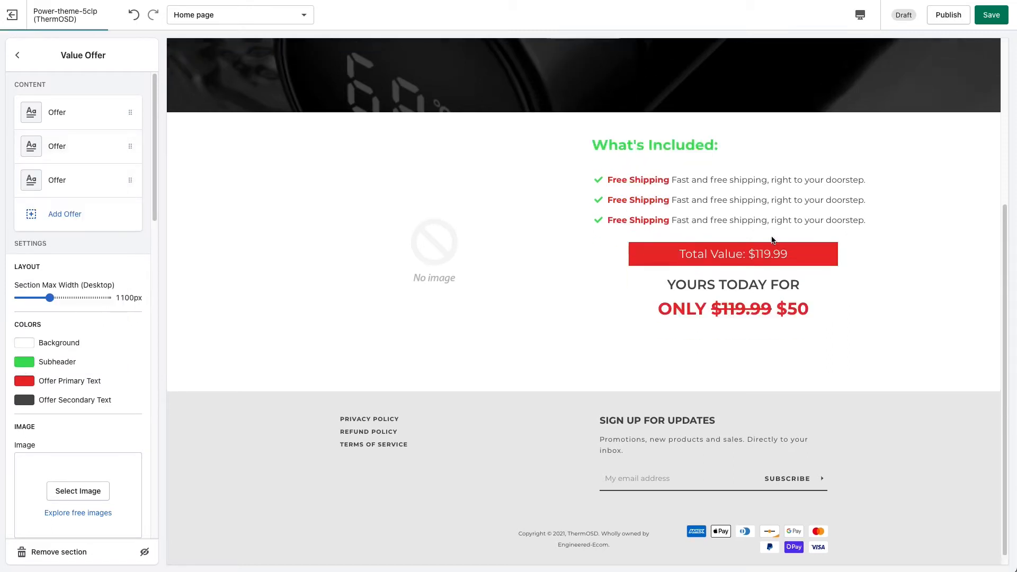
- Set the offer secondary text color to blue and check the recolored offer and price texts in the preview
click(25, 400)
click(114, 233)
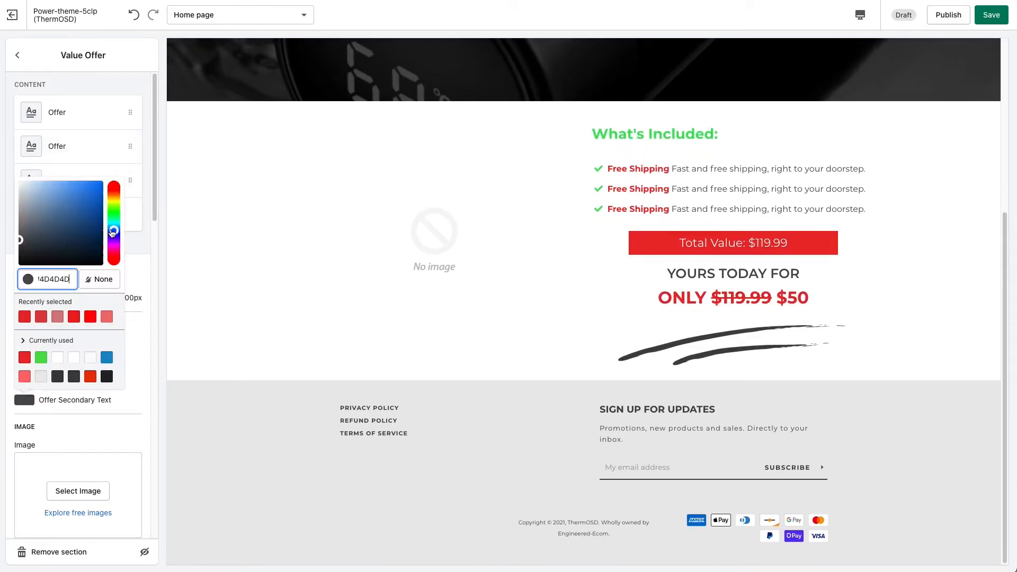
click(93, 200)
click(141, 240)
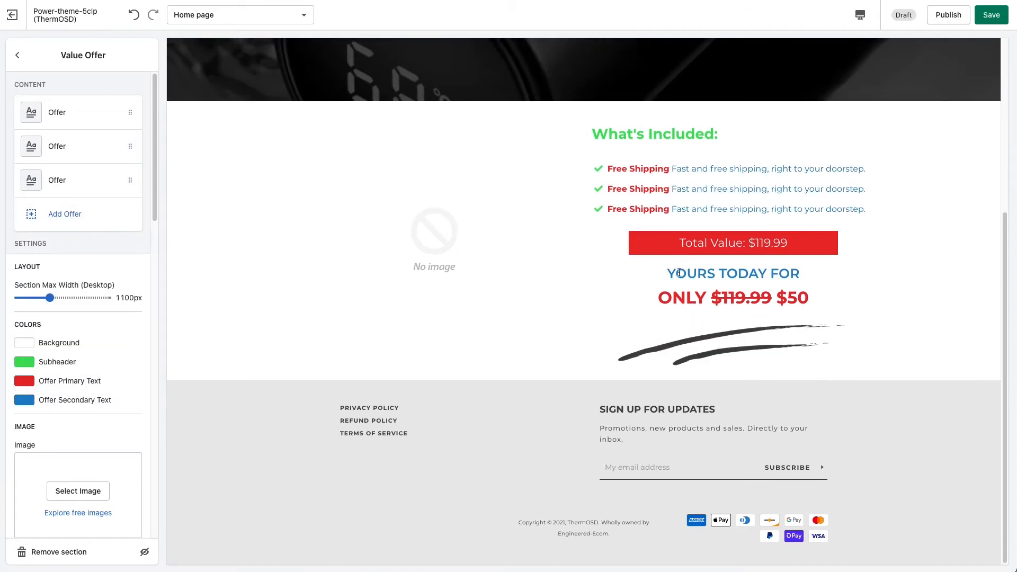
drag(691, 272, 788, 277)
click(795, 279)
drag(689, 272, 717, 273)
drag(673, 297, 777, 299)
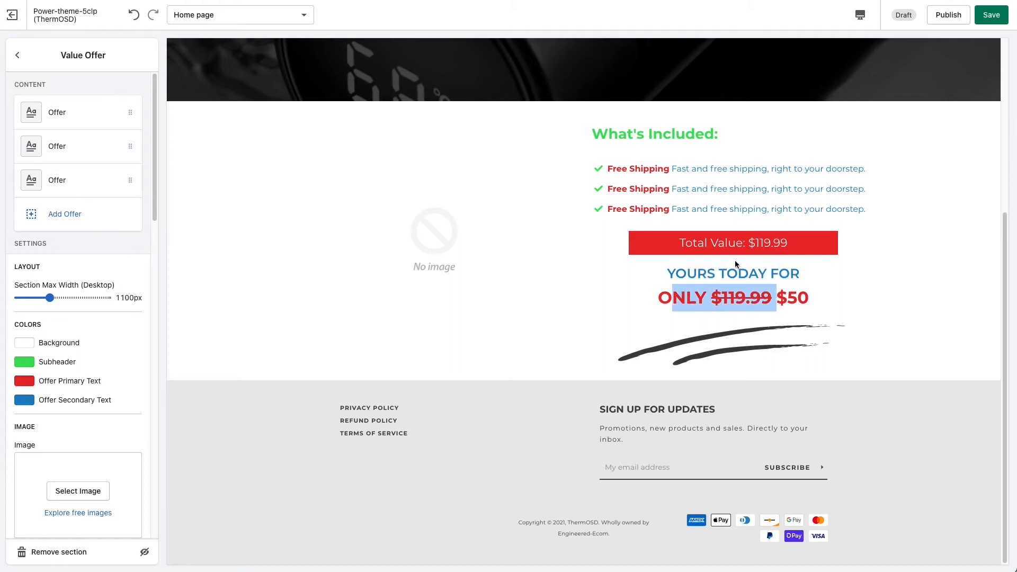
drag(682, 241, 792, 249)
drag(630, 190, 649, 169)
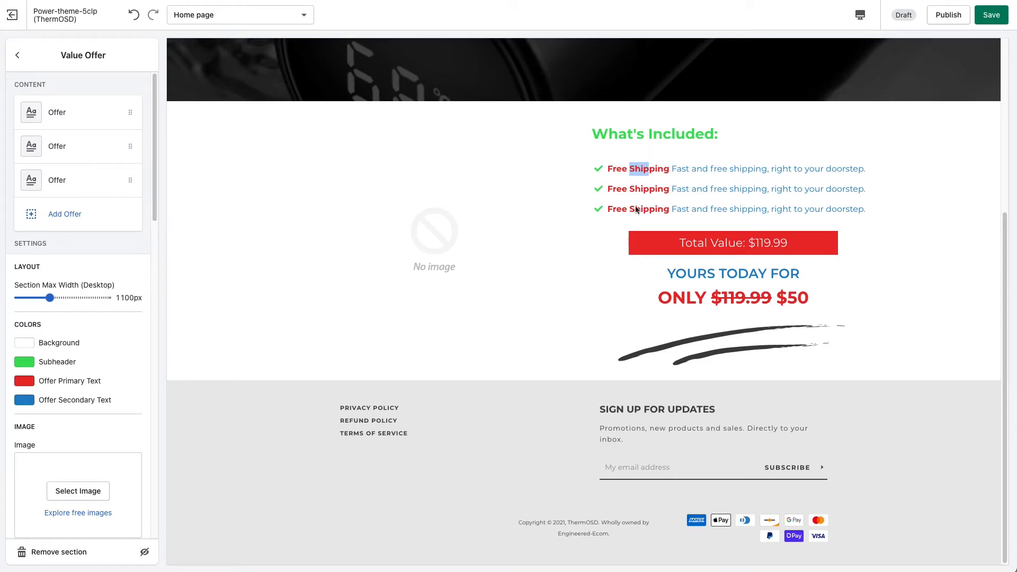
- Set the offer primary text color to bright green and the offer secondary text color to dark gray
click(25, 383)
click(114, 192)
click(94, 170)
click(139, 328)
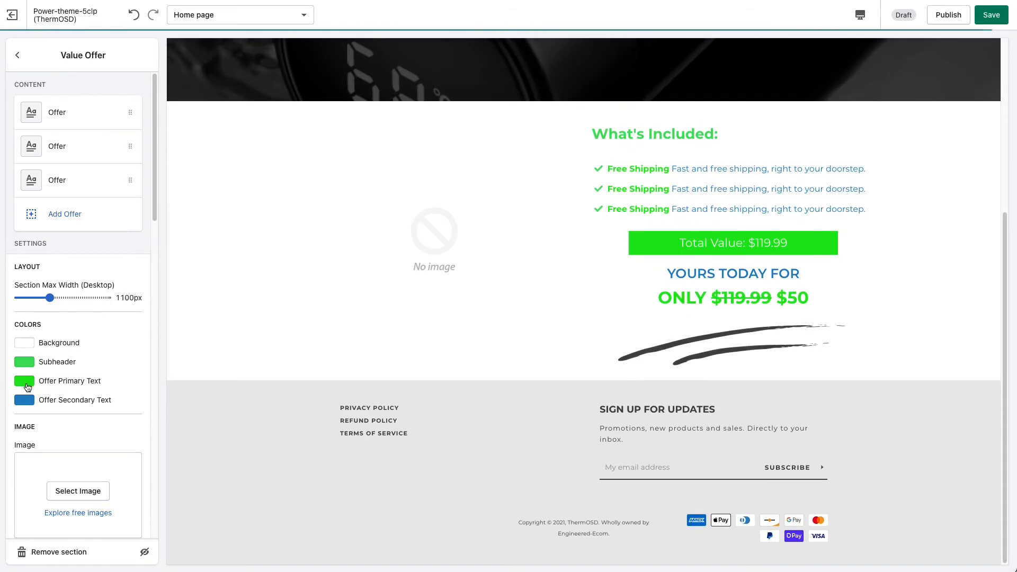
click(29, 406)
drag(45, 246, 1, 244)
click(133, 248)
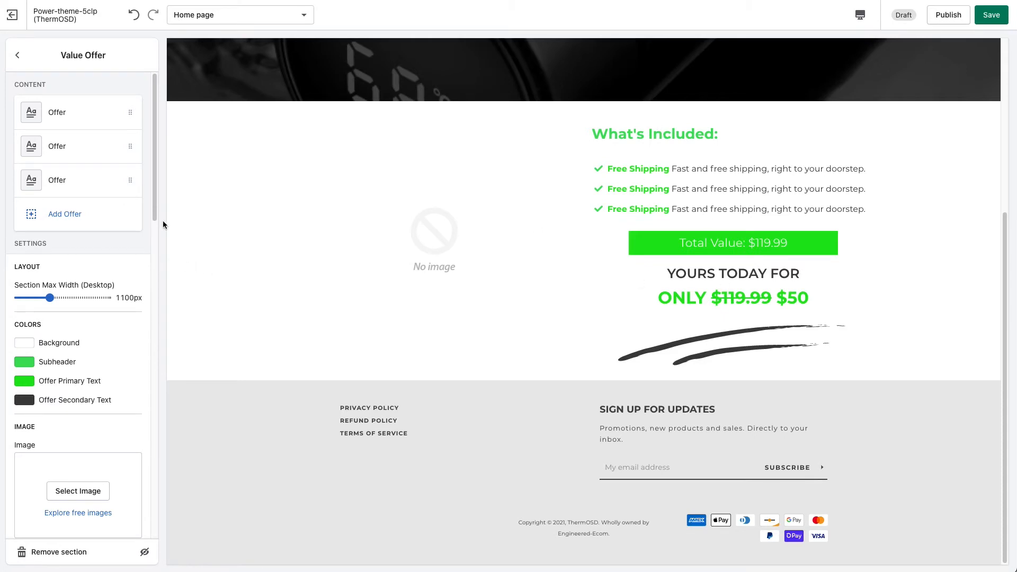
- Use the "x1 PACK" bottle picture from the library as the Value Offer section's image
scroll(152, 249, down, 3)
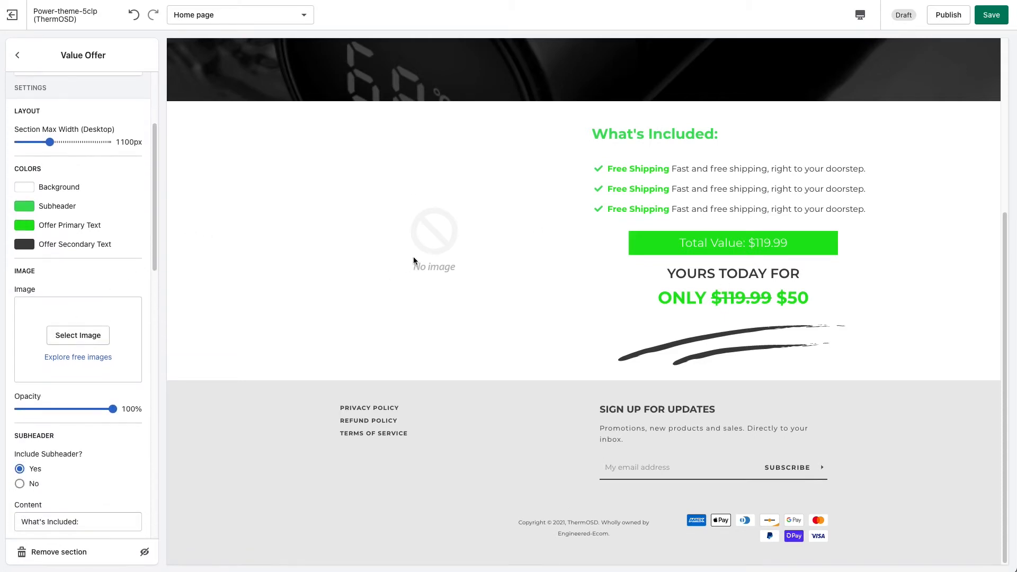
click(63, 341)
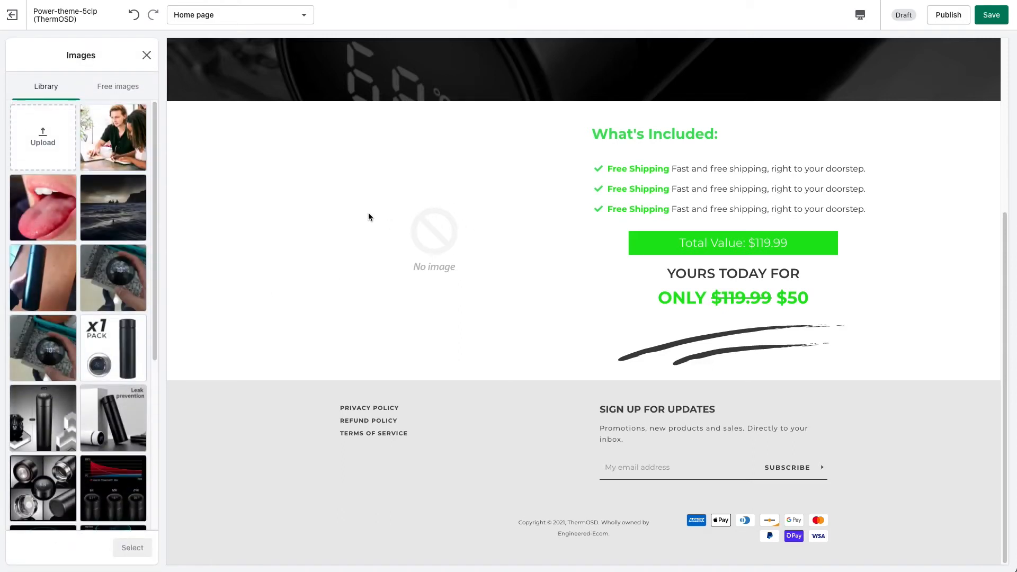
click(121, 345)
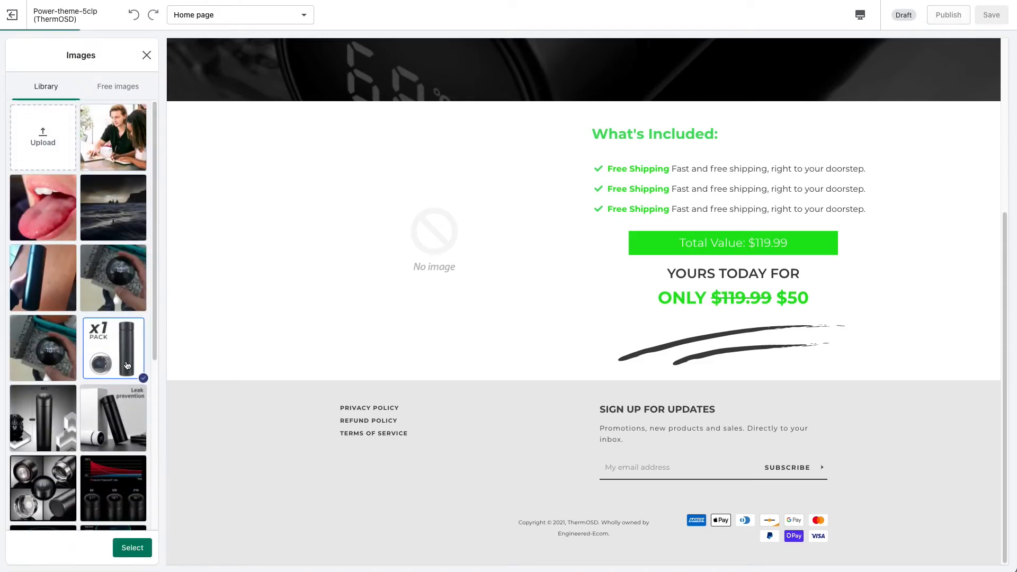
click(130, 548)
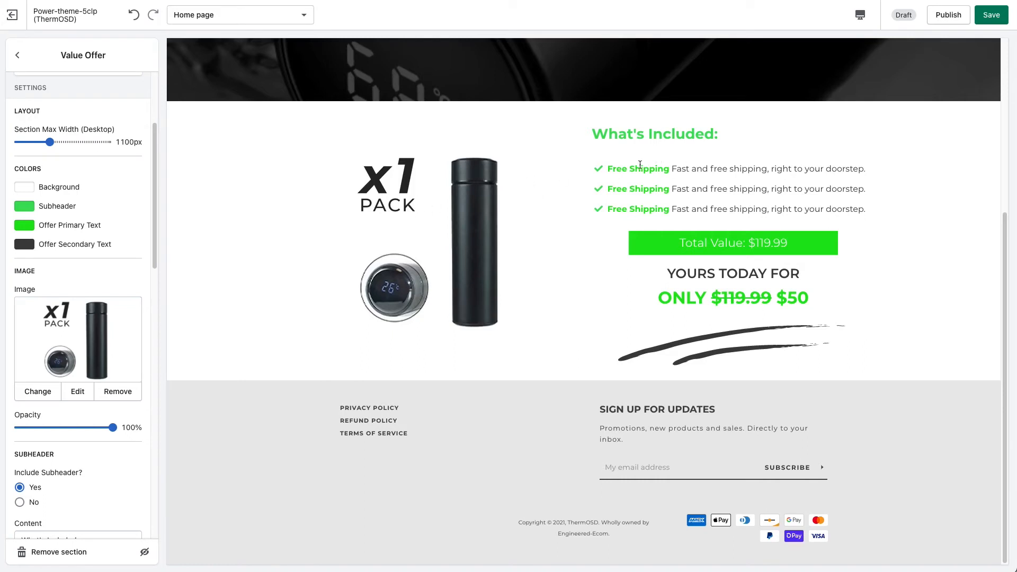
drag(645, 165, 781, 209)
click(709, 239)
drag(694, 242, 737, 243)
drag(623, 167, 585, 234)
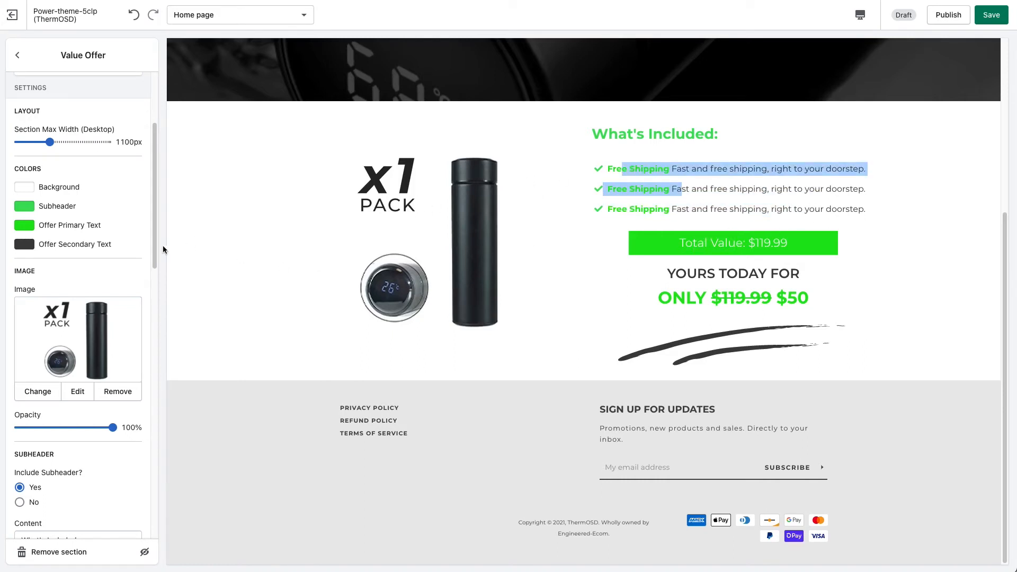
- Try excluding the Value Offer subheader and include it again, keeping the image opacity at 100%
scroll(155, 257, down, 2)
drag(112, 385, 164, 273)
scroll(154, 282, down, 4)
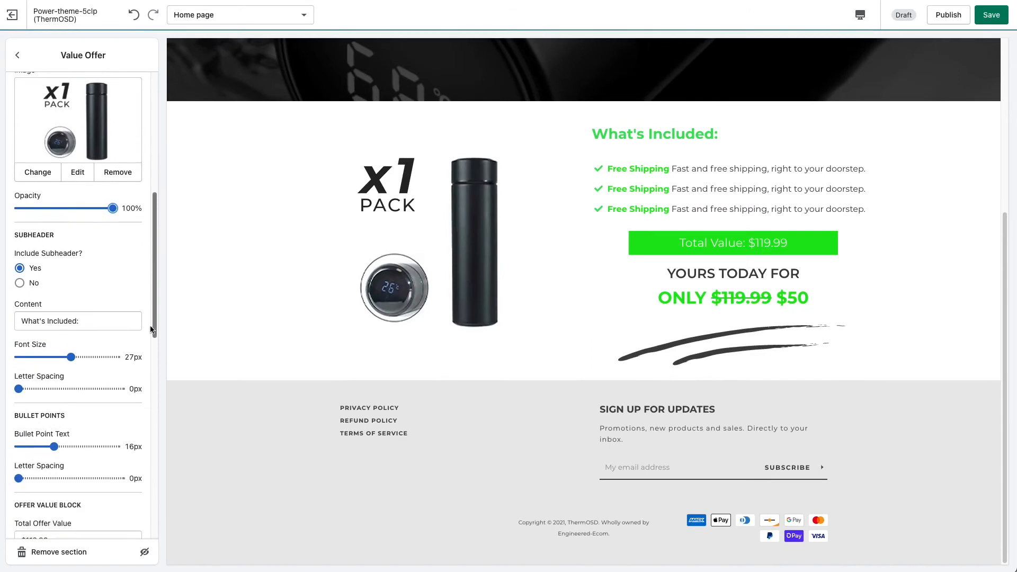
click(19, 275)
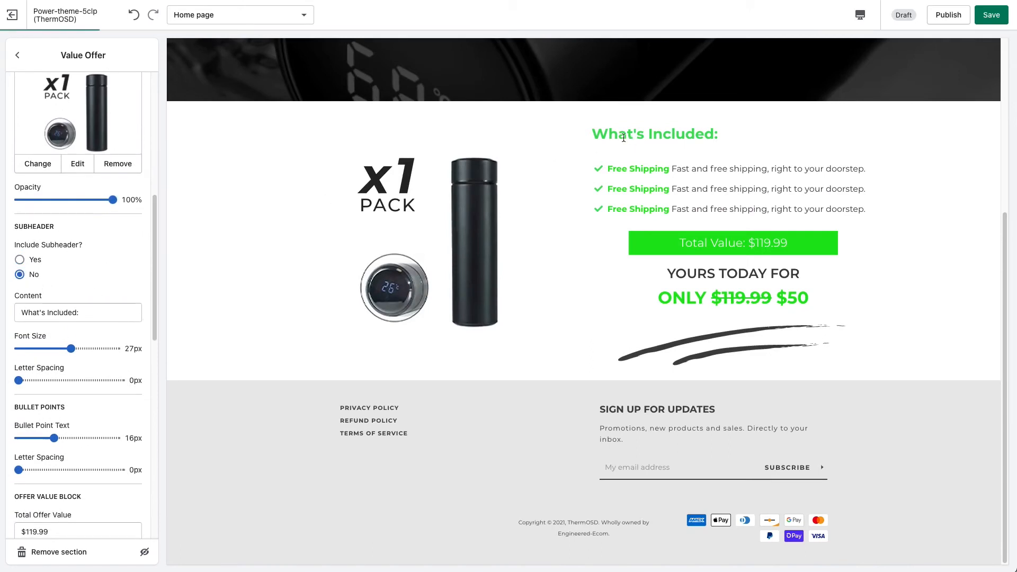
click(19, 259)
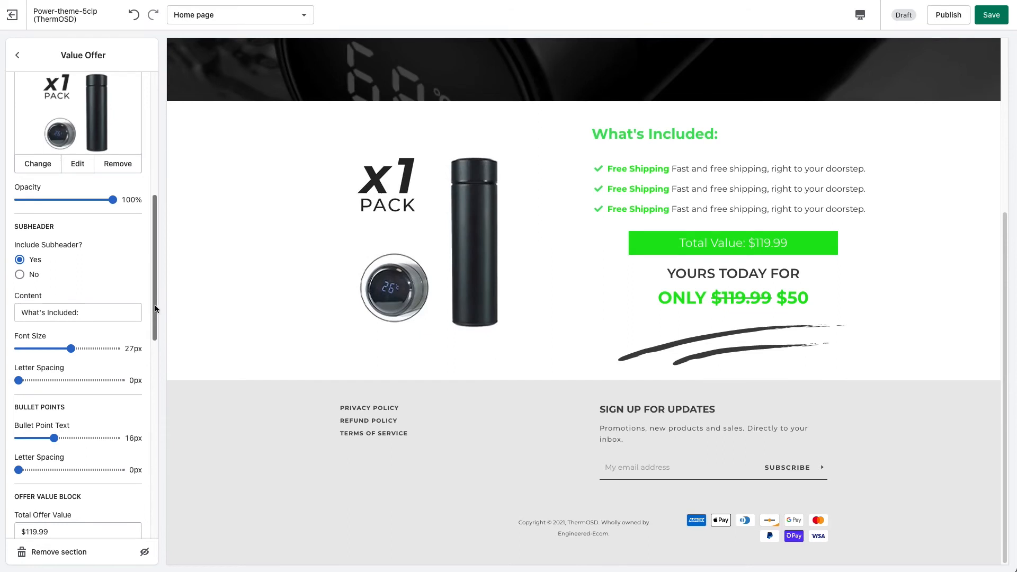
scroll(155, 309, down, 3)
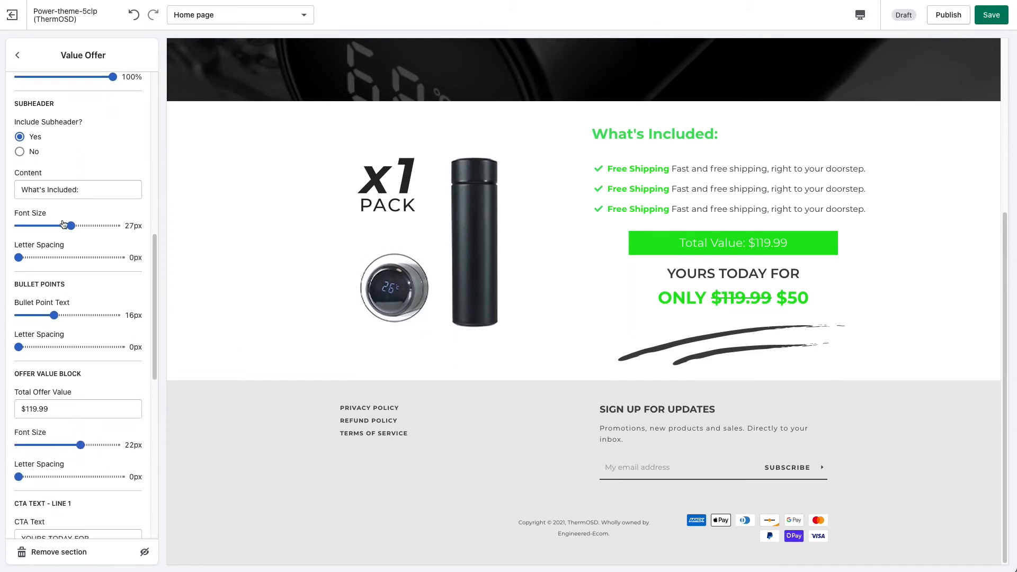
- Set the subheader font size to 33px and the bullet point text size to 15px, after trying 21px for the bullets
drag(71, 226, 92, 226)
scroll(152, 335, down, 2)
scroll(152, 336, down, 2)
drag(53, 252, 76, 252)
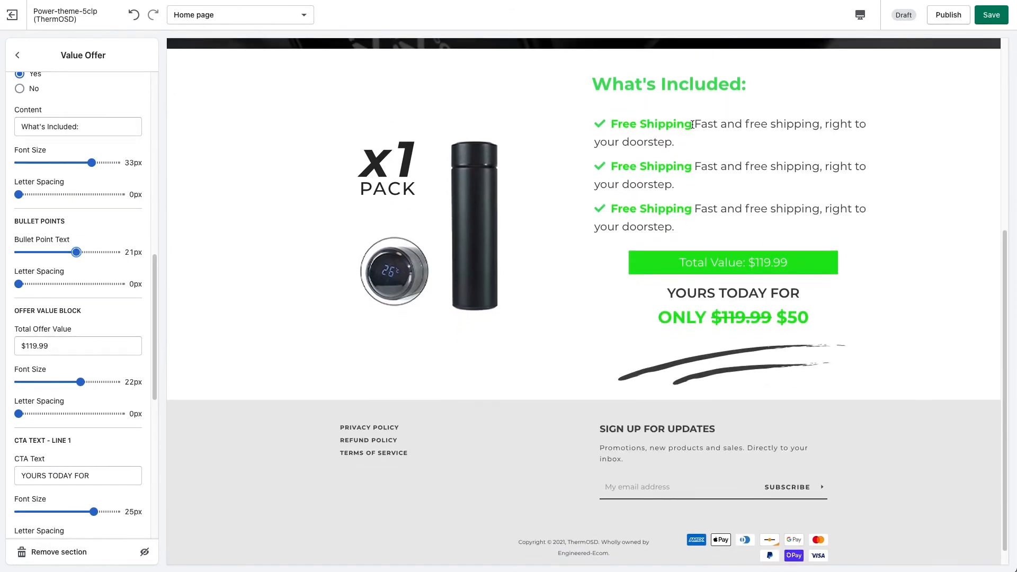
drag(76, 252, 49, 252)
scroll(127, 333, down, 5)
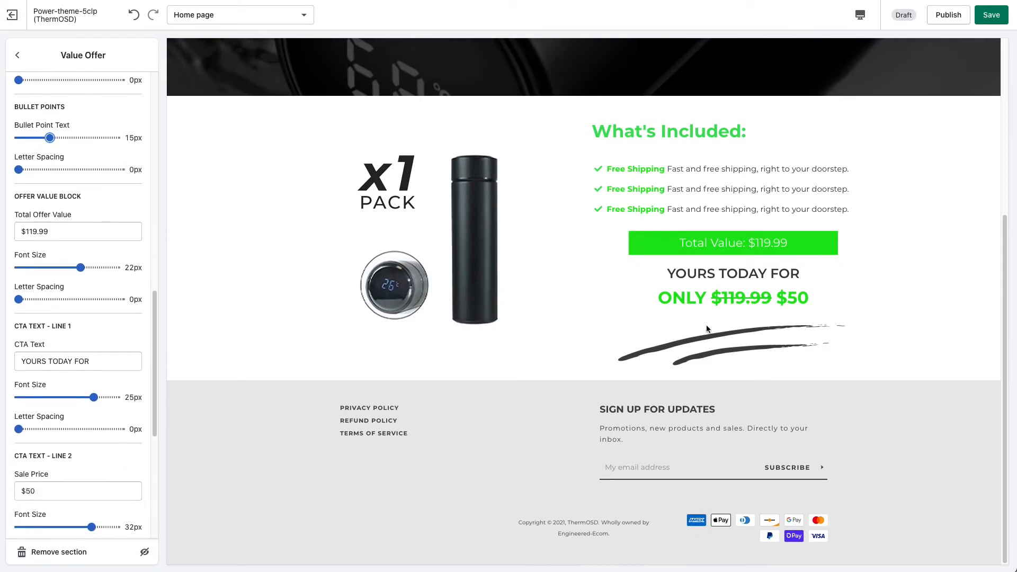
- Set the total offer value to $150.00 and check the total value and crossed-out price in the preview
drag(23, 216, 60, 197)
double_click(69, 232)
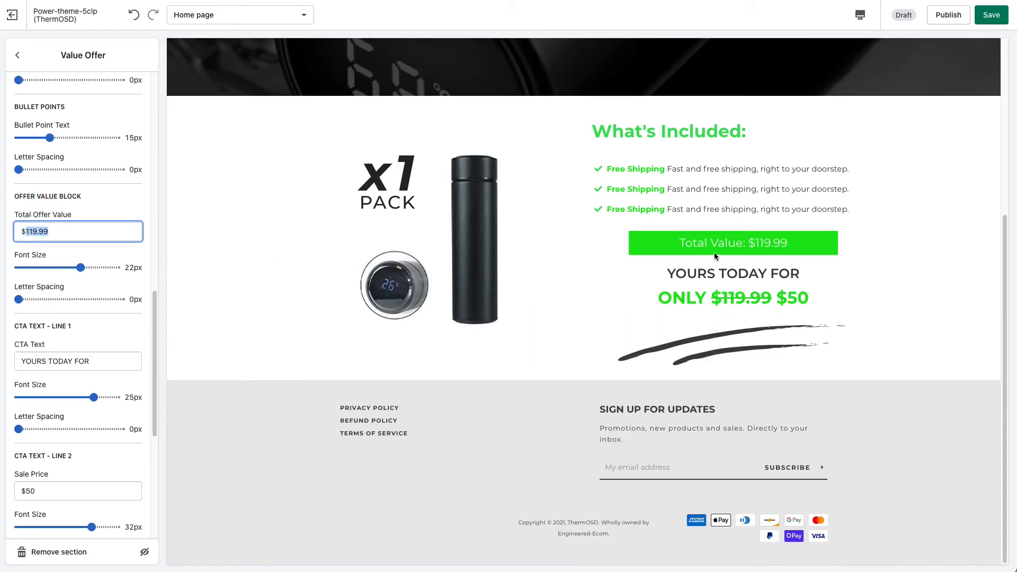
click(779, 242)
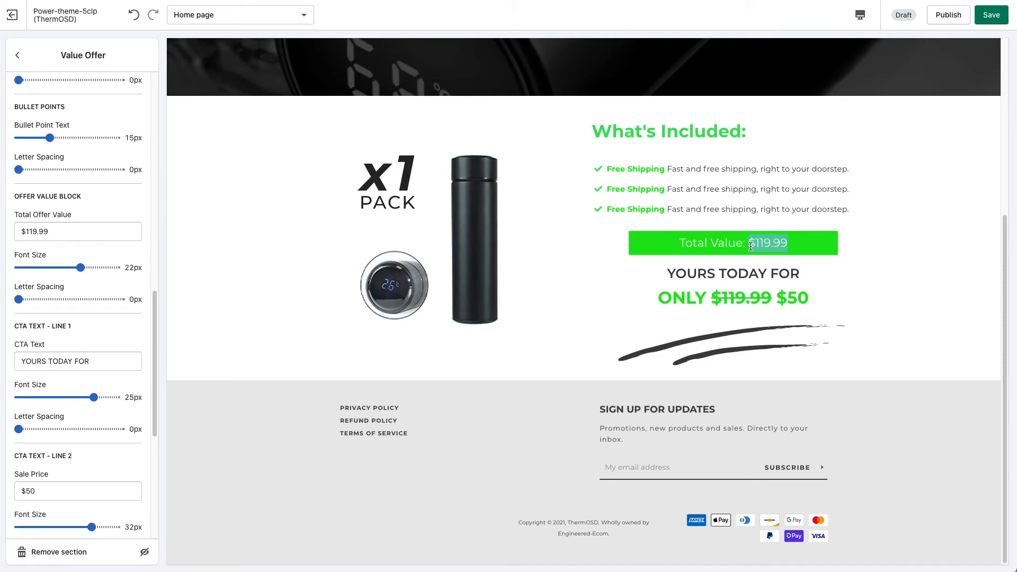
drag(710, 297, 768, 299)
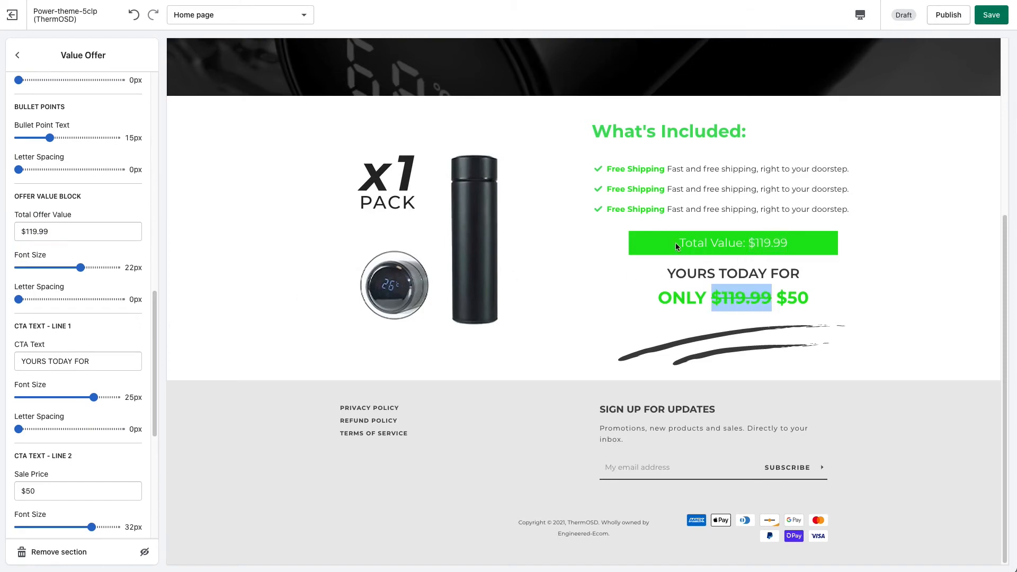
drag(678, 244, 725, 248)
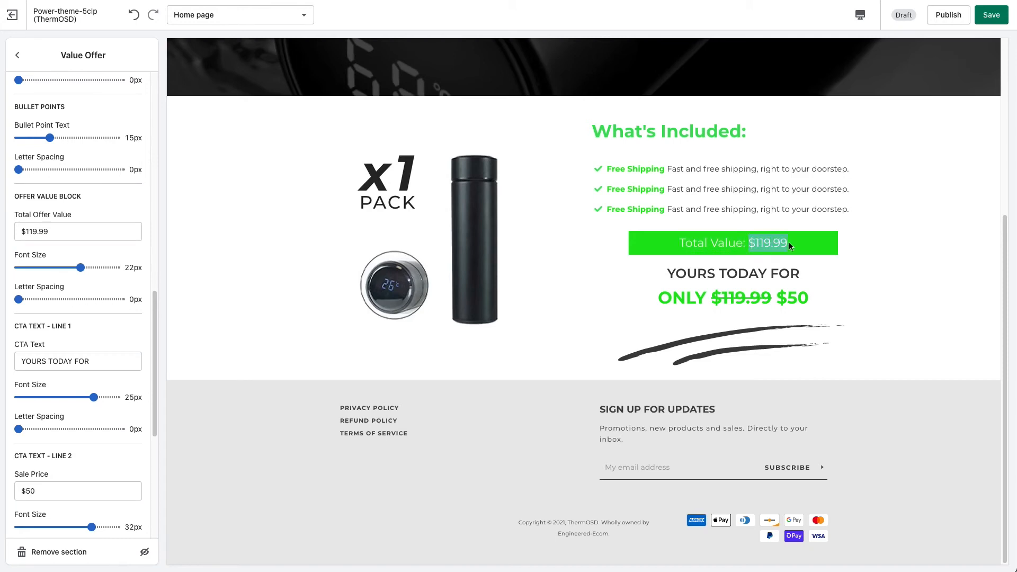
double_click(51, 234)
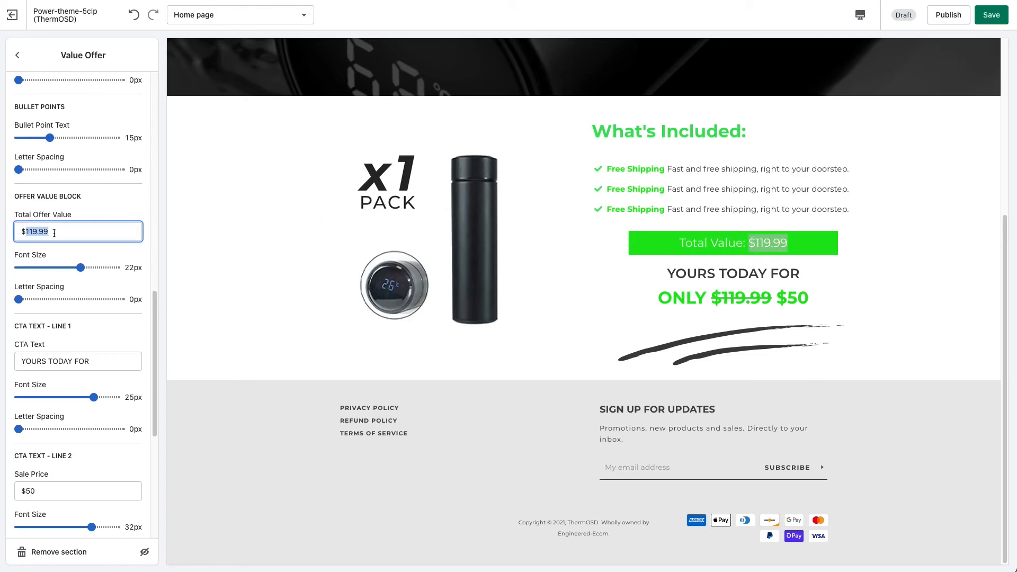
drag(28, 231, 50, 233)
text(50.00)
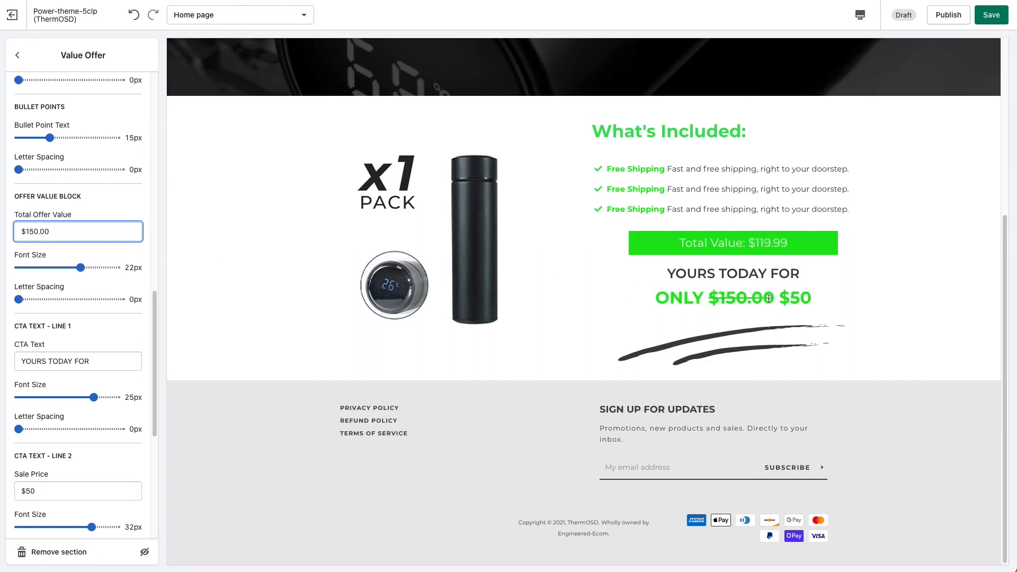
click(726, 298)
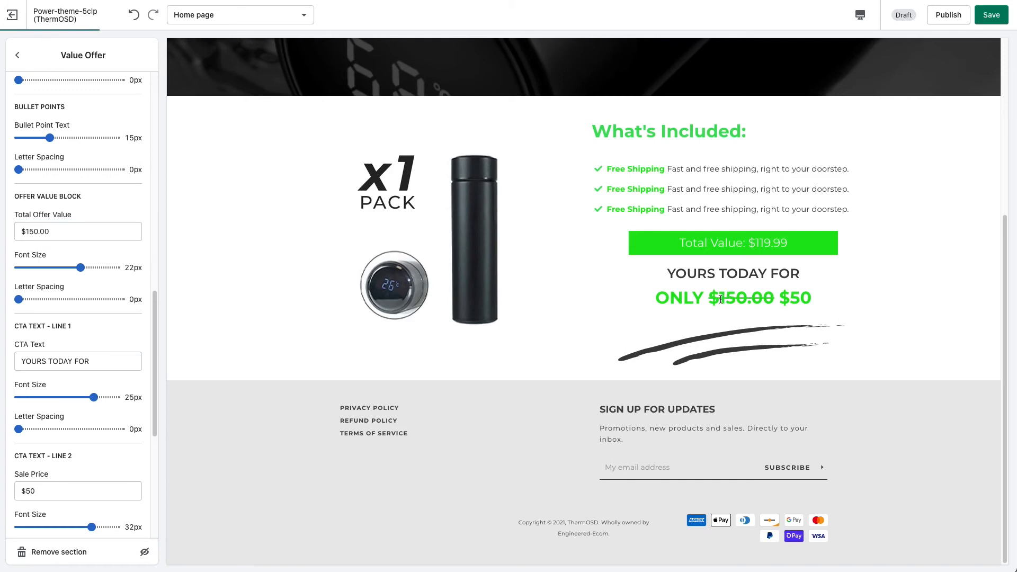
drag(719, 298, 751, 298)
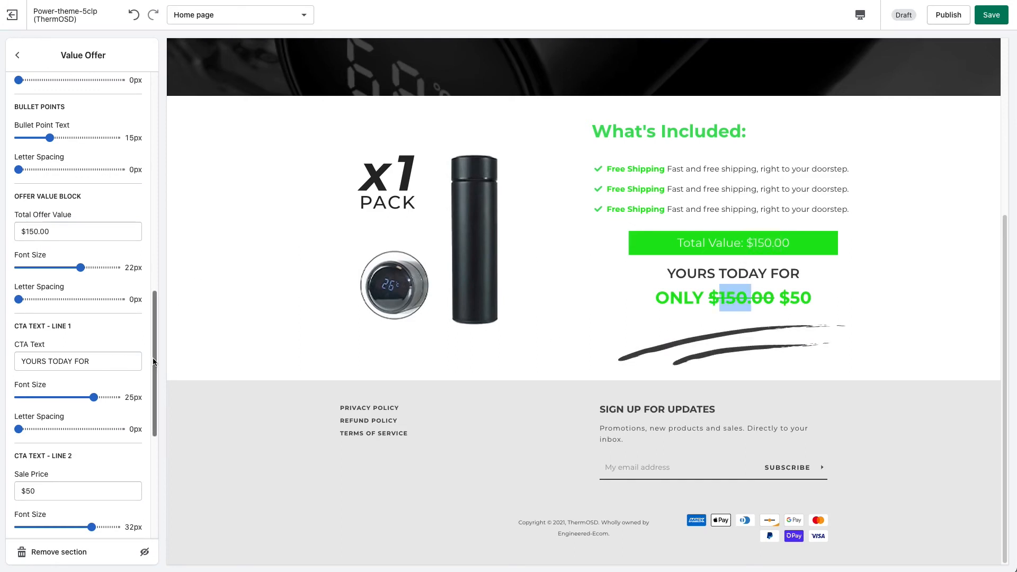
- Change the first CTA line's text to "GET IT NOW FOR" and set its font size to 20px
drag(154, 359, 155, 379)
click(669, 275)
drag(662, 273, 800, 275)
click(92, 294)
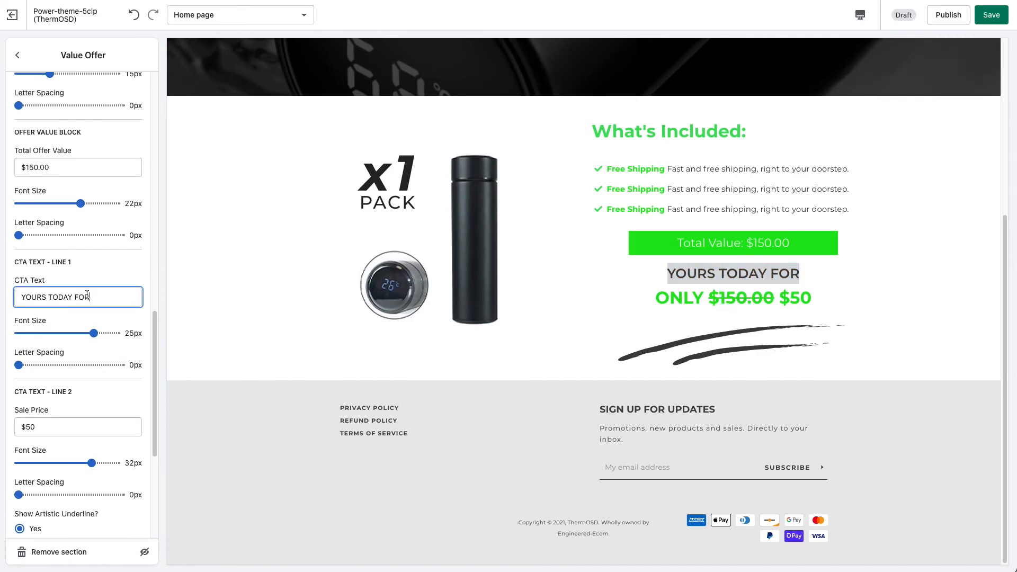
drag(92, 295, 9, 300)
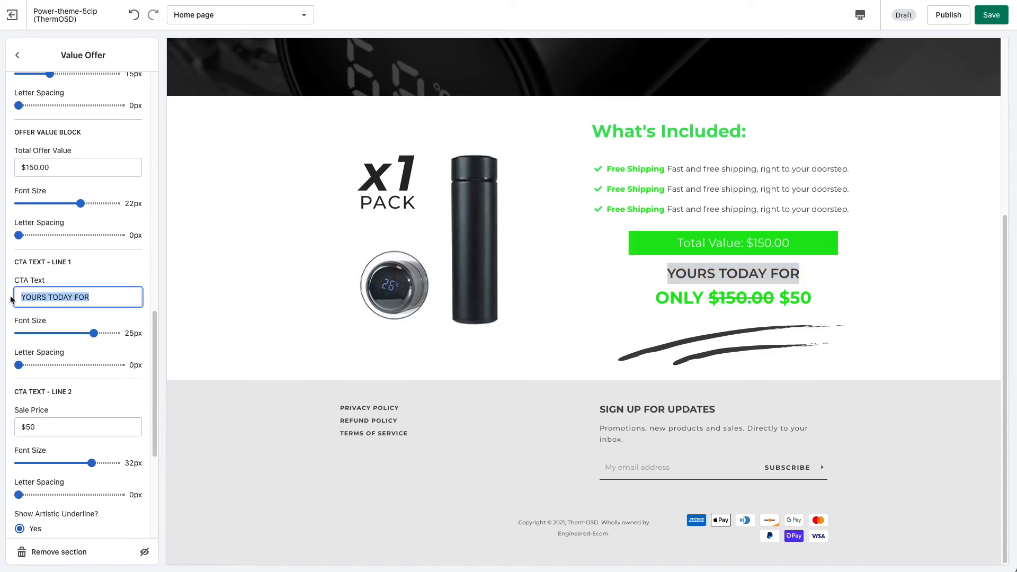
text(Get)
key(BackSpace)
key(BackSpace)
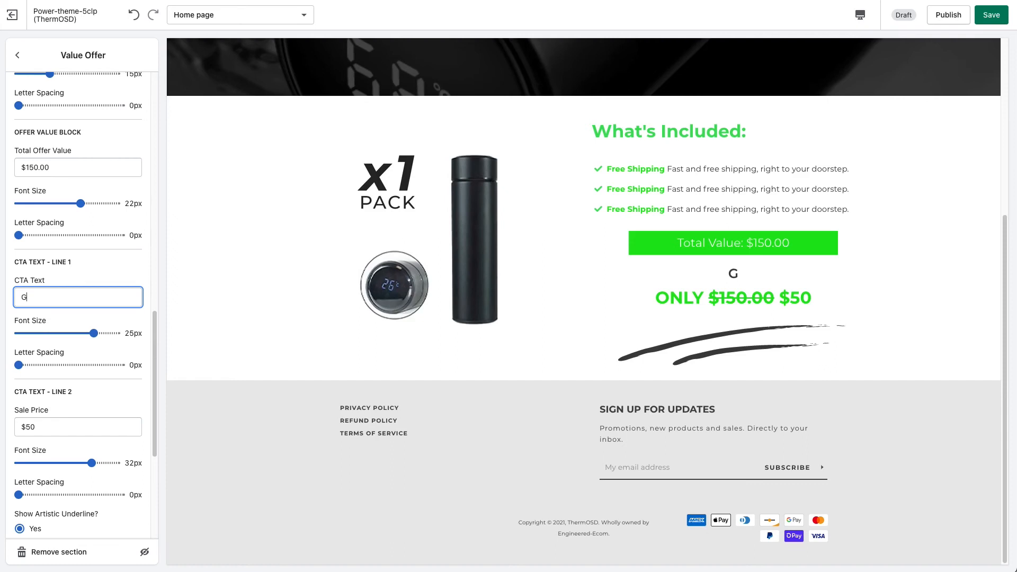
key(Caps_Lock)
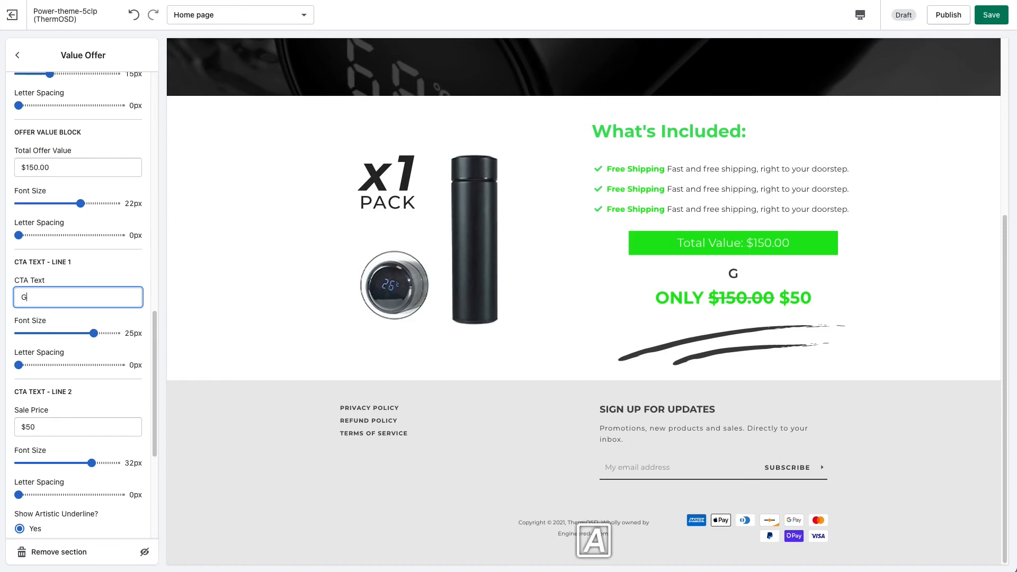
text(ET )
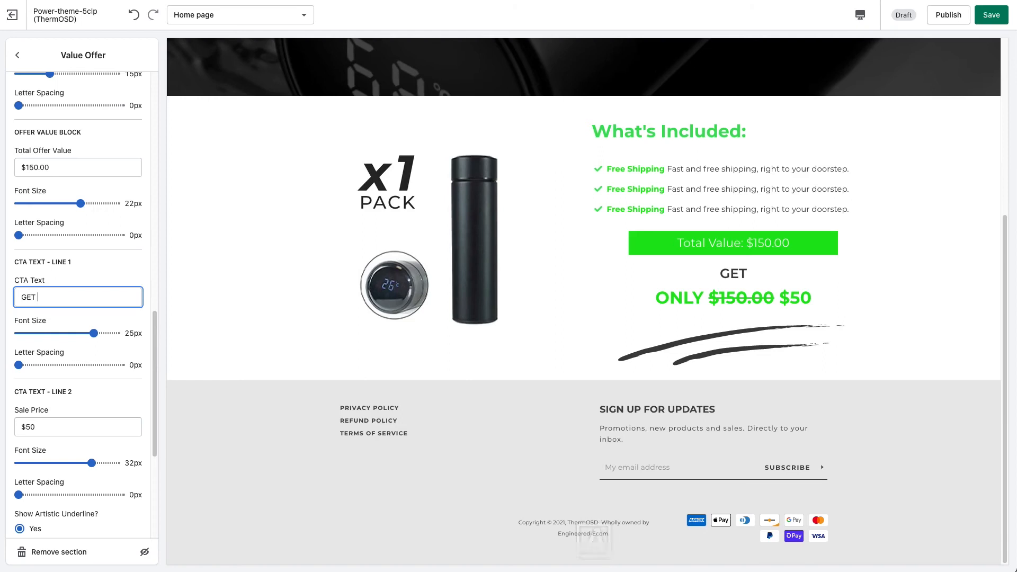
text(IT NOW FOR)
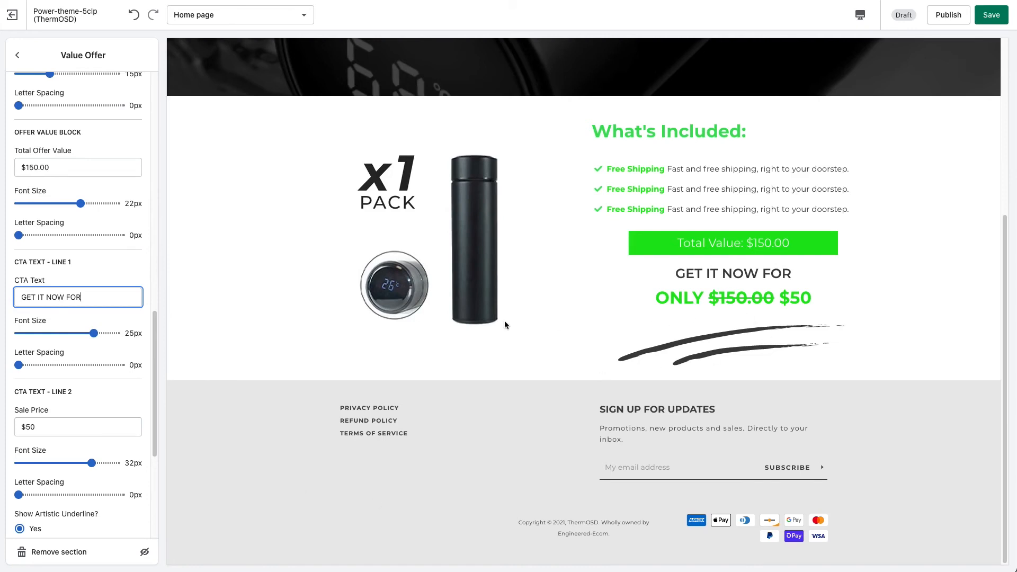
scroll(156, 341, down, 2)
drag(94, 286, 72, 286)
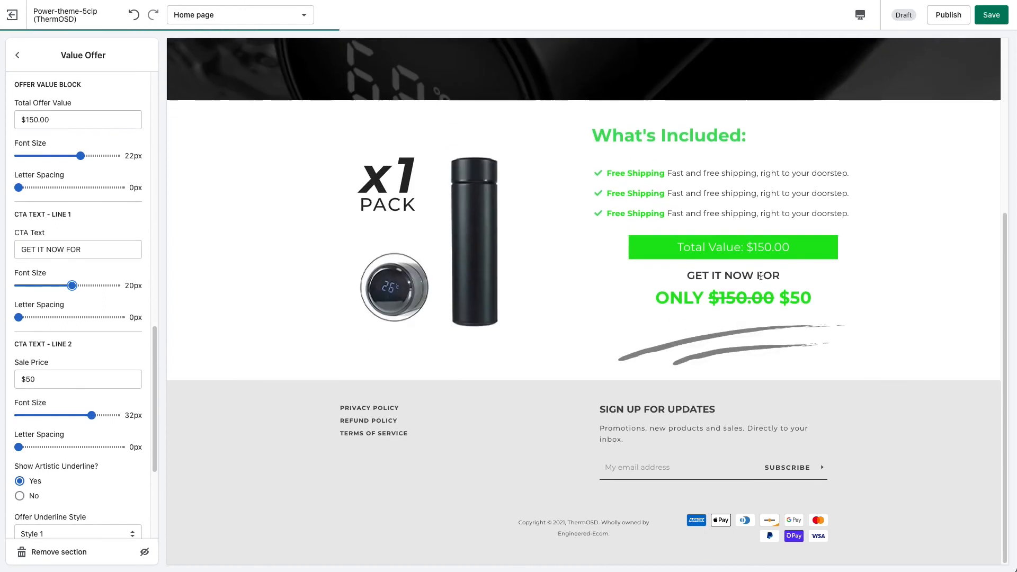
- Set the sale price in the second CTA line to $80
scroll(154, 403, down, 1)
scroll(155, 402, down, 3)
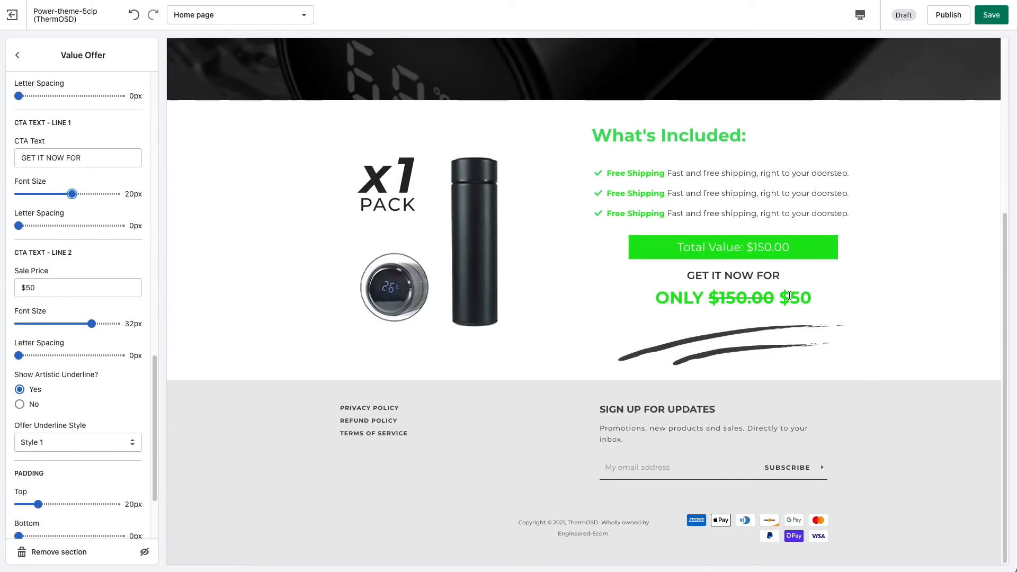
click(29, 286)
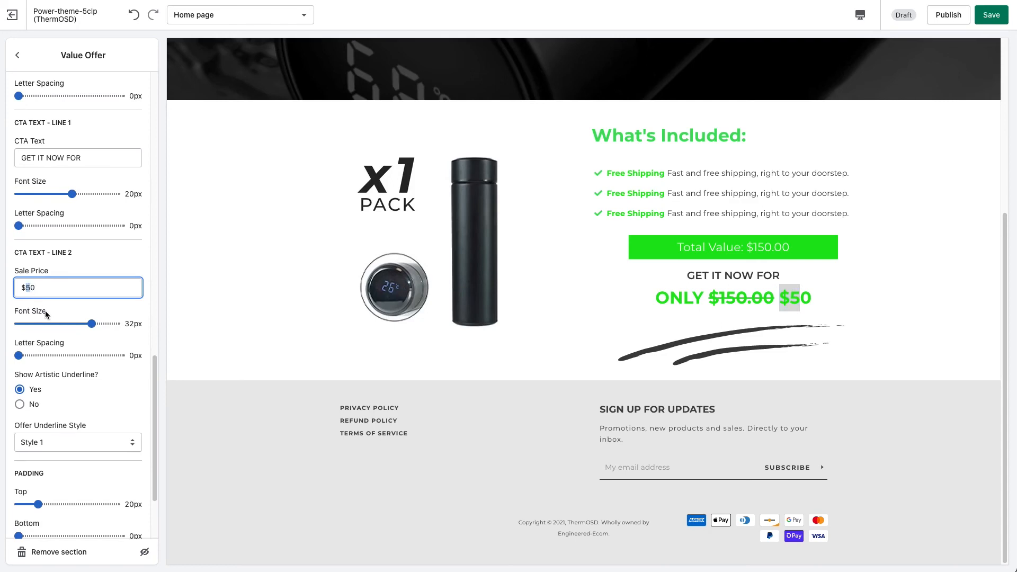
text(8)
click(797, 303)
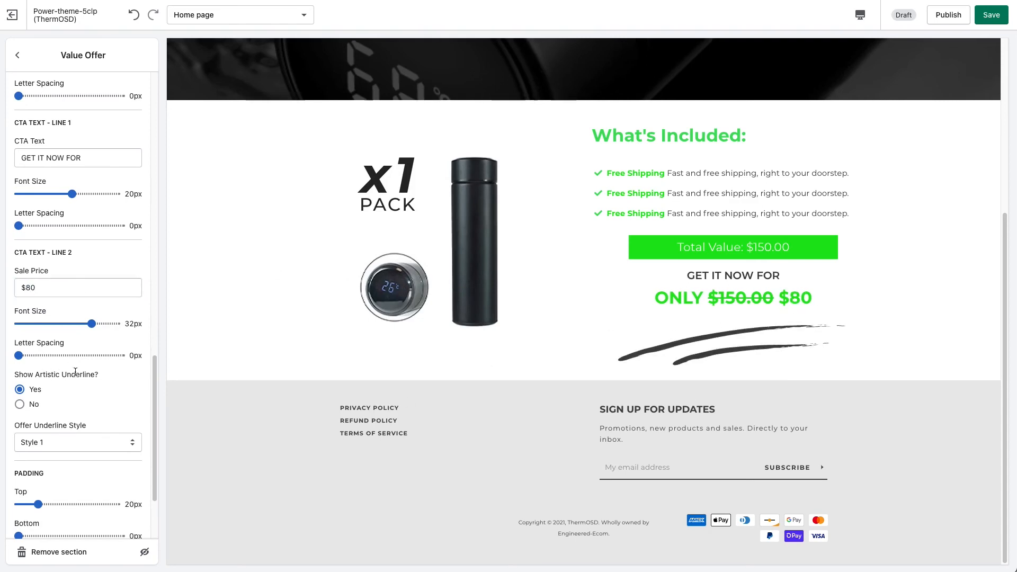
- Try the offer without its artistic underline, show it again and set the underline style to Style 3 after trying Style 2
drag(154, 375, 147, 412)
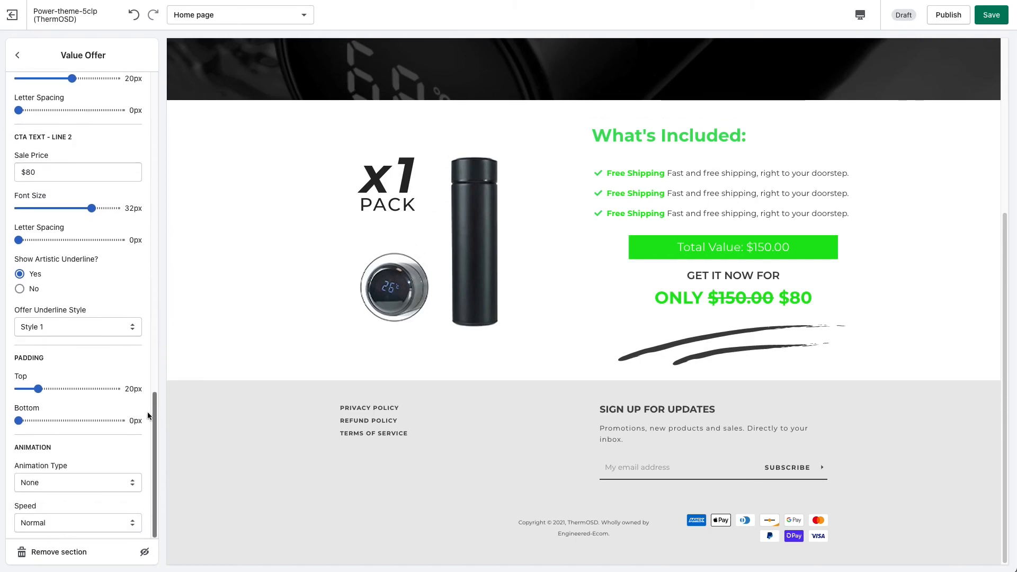
click(19, 290)
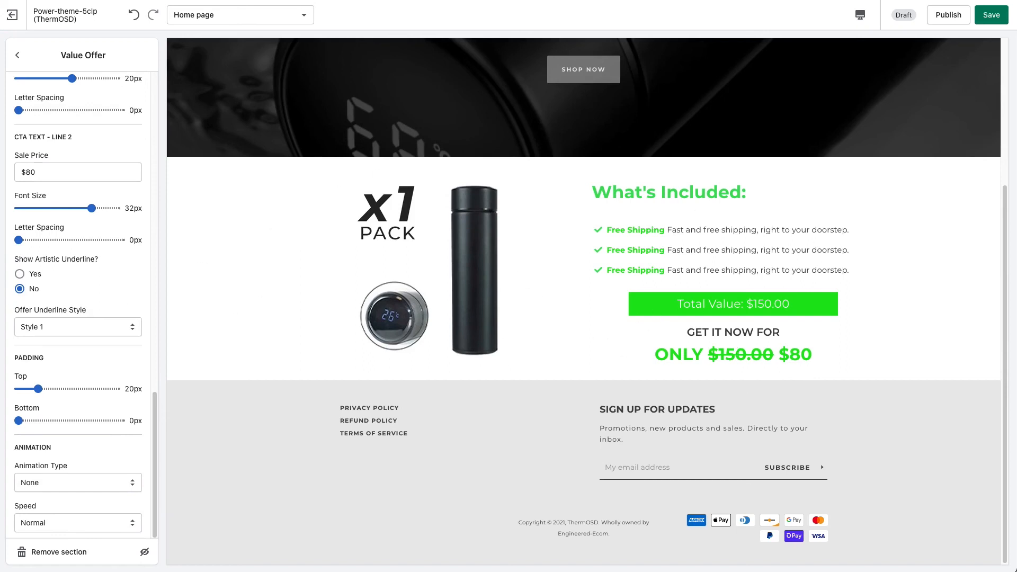
click(20, 275)
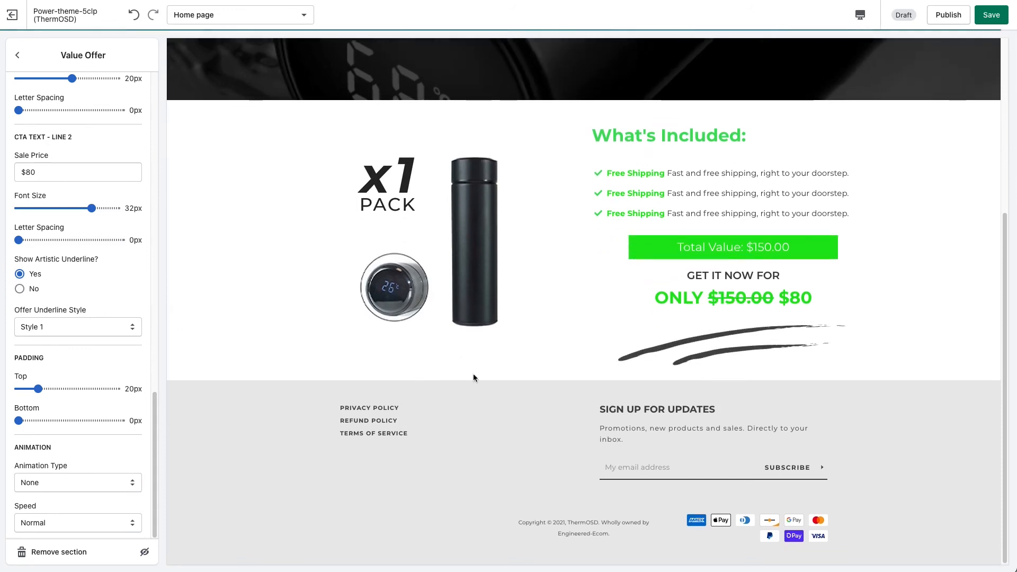
click(99, 331)
click(92, 339)
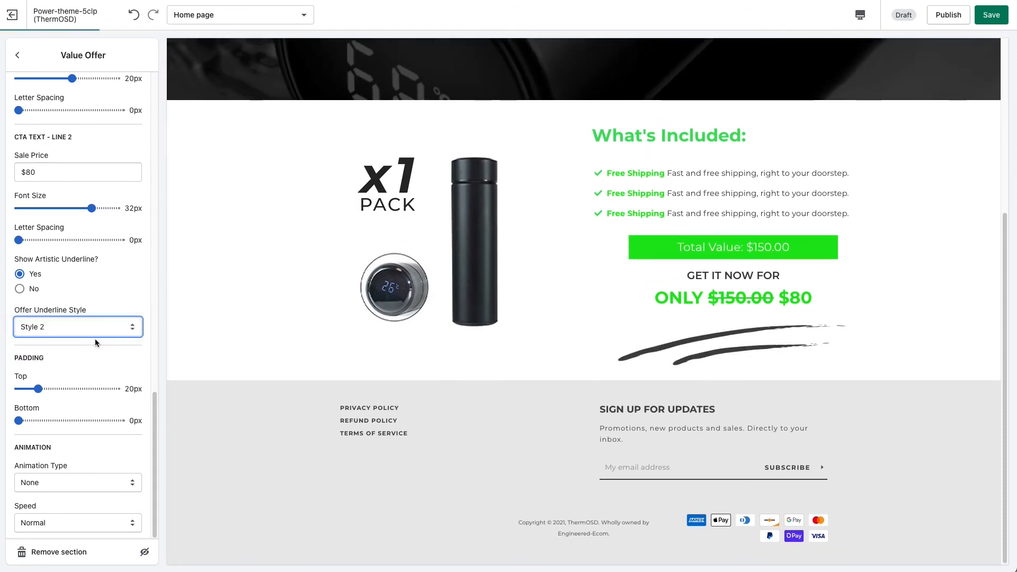
click(84, 333)
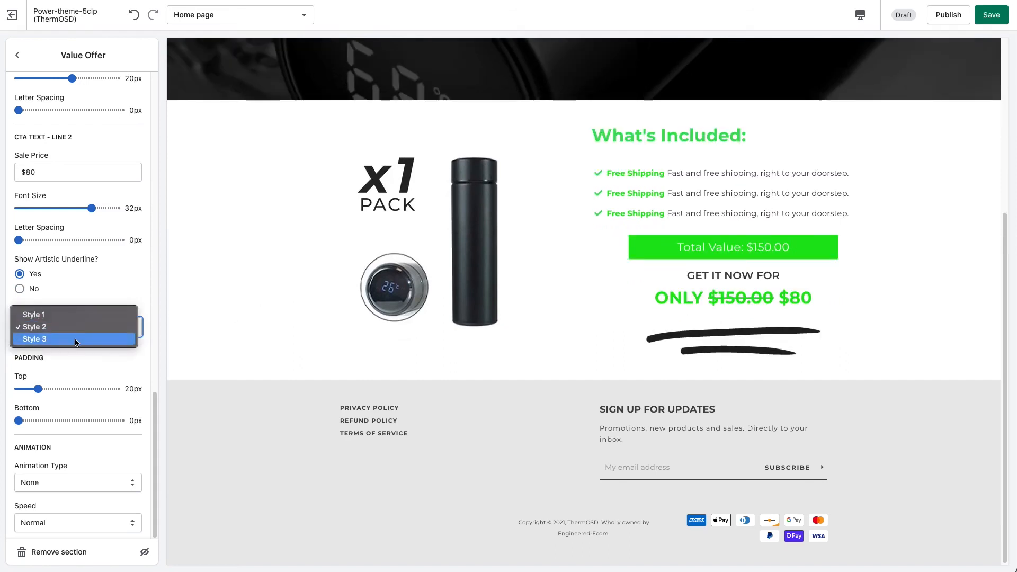
click(127, 335)
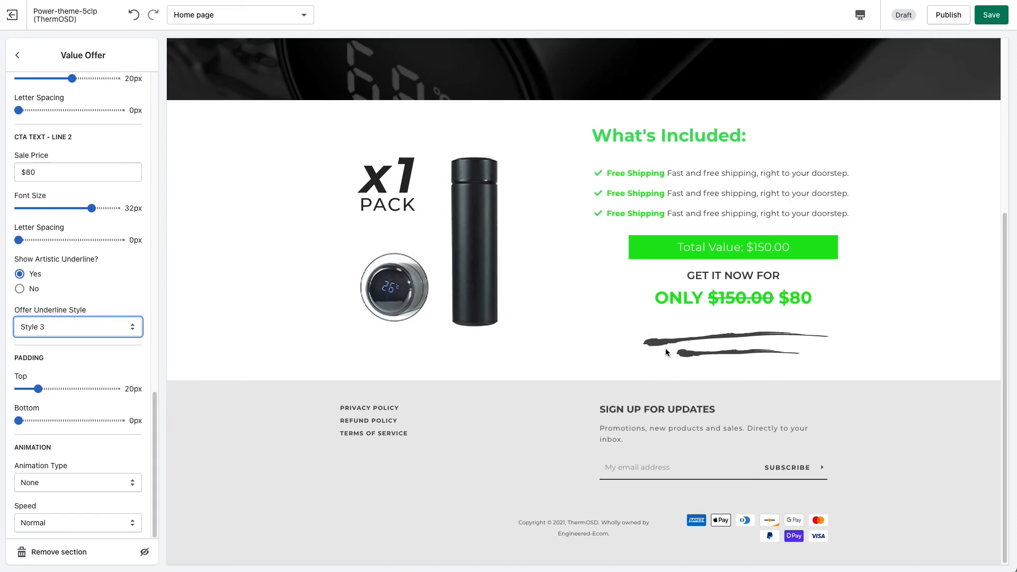
- Set the Value Offer section's padding to 50px top and 45px bottom, and return to the Home page section list
drag(59, 387, 66, 389)
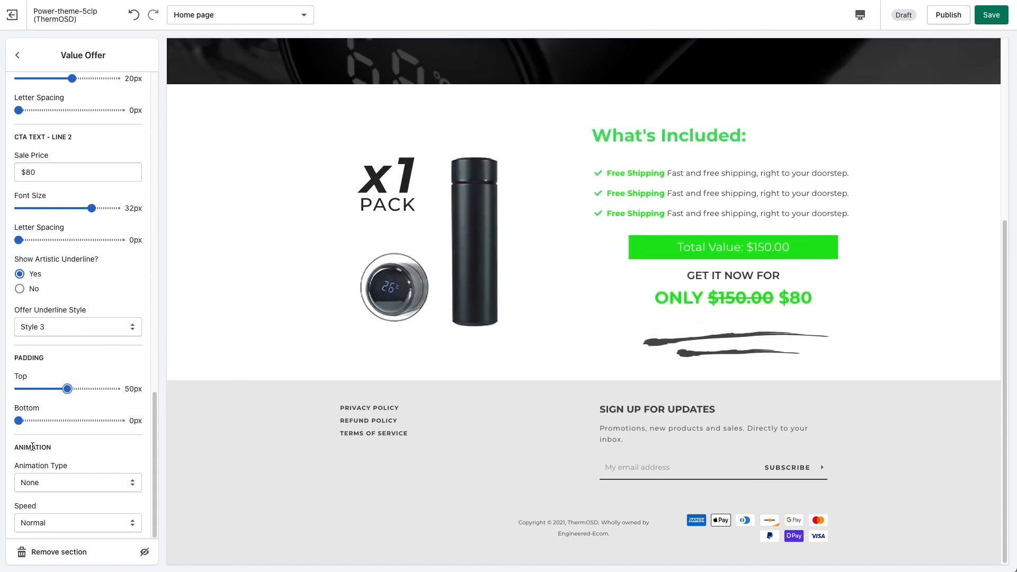
click(62, 420)
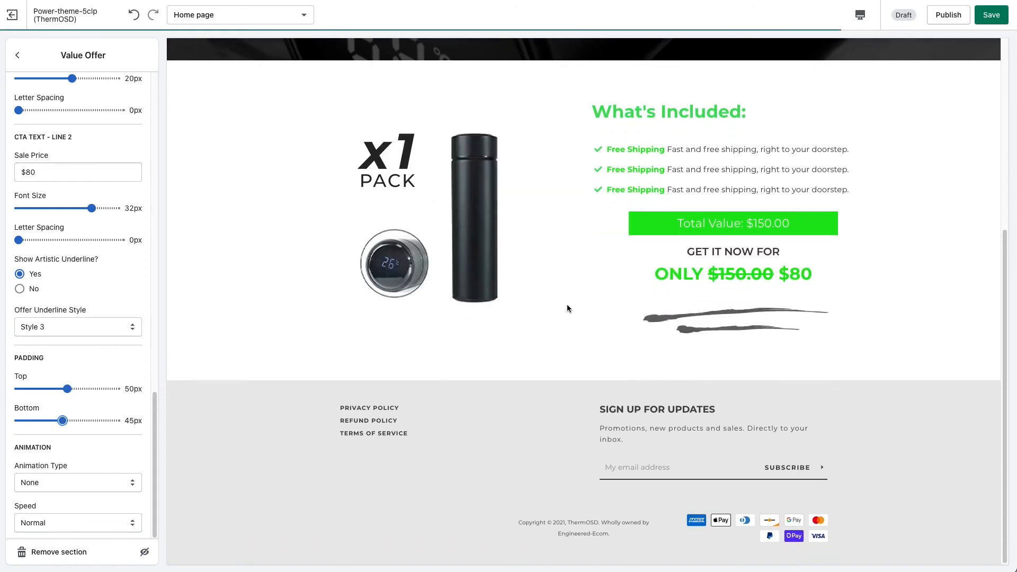
scroll(106, 360, up, 20)
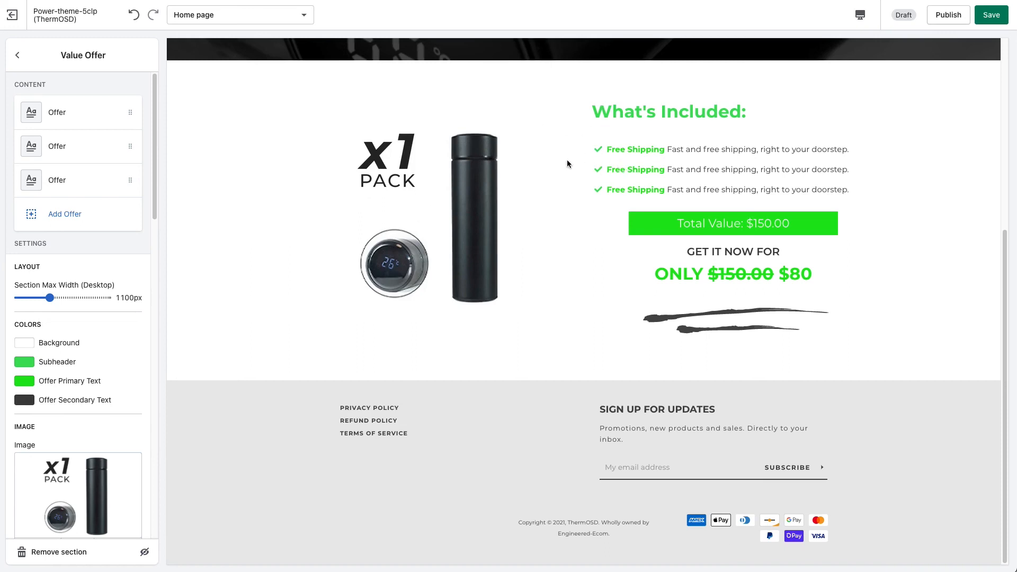
drag(607, 149, 673, 161)
click(613, 143)
click(670, 162)
click(16, 58)
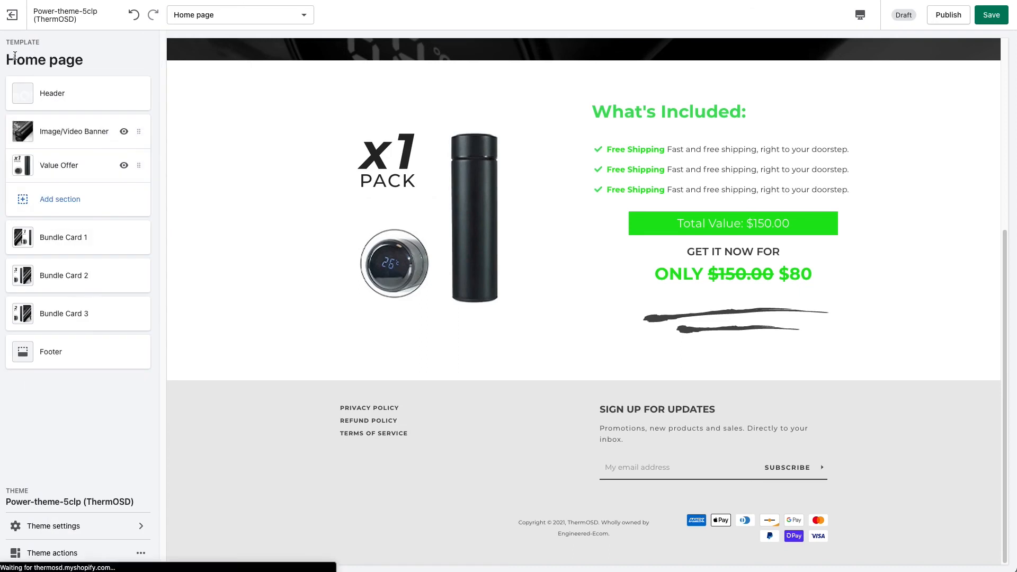